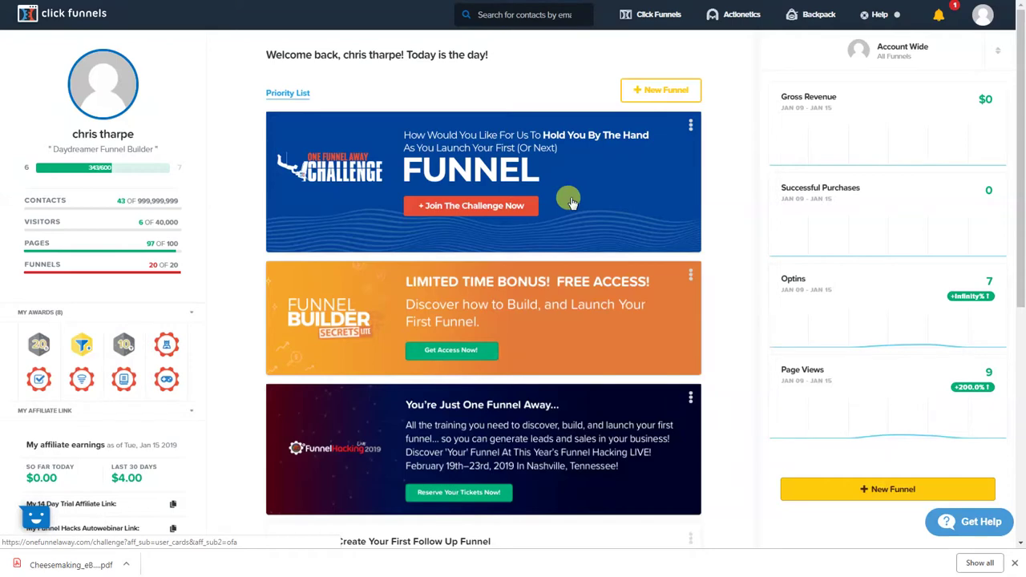
Open the Domains page of the account settings
click(980, 24)
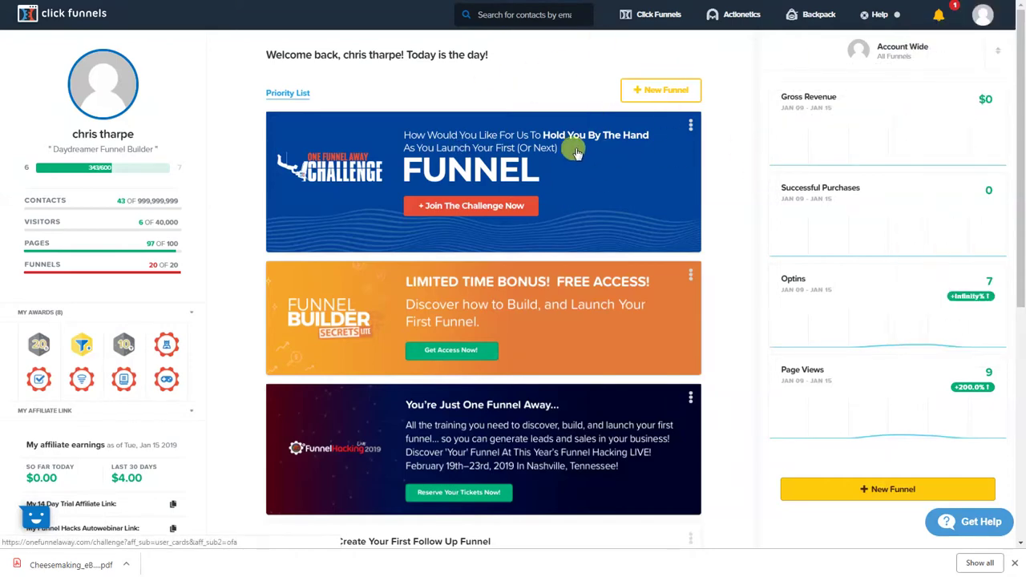
click(983, 18)
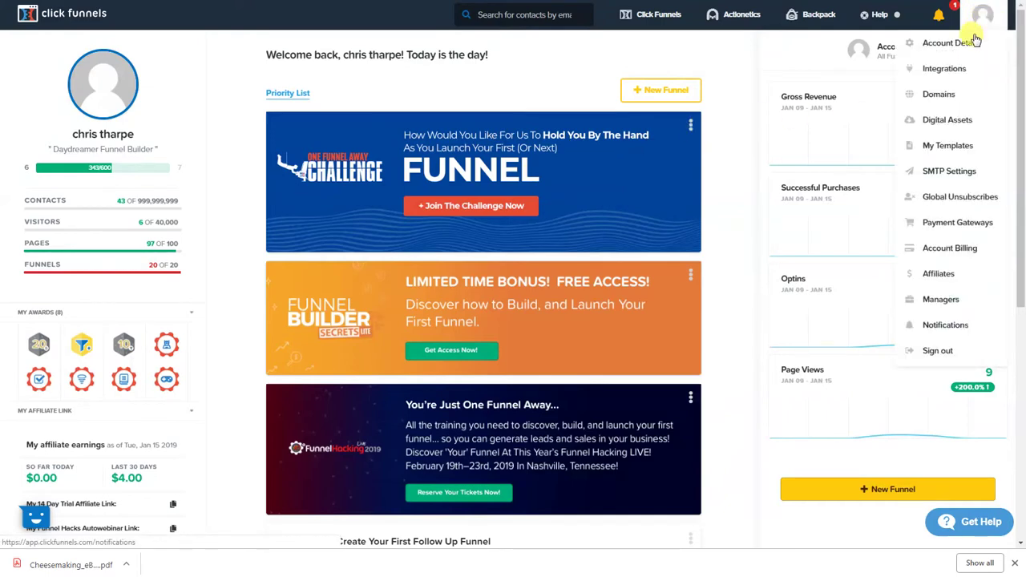
click(950, 100)
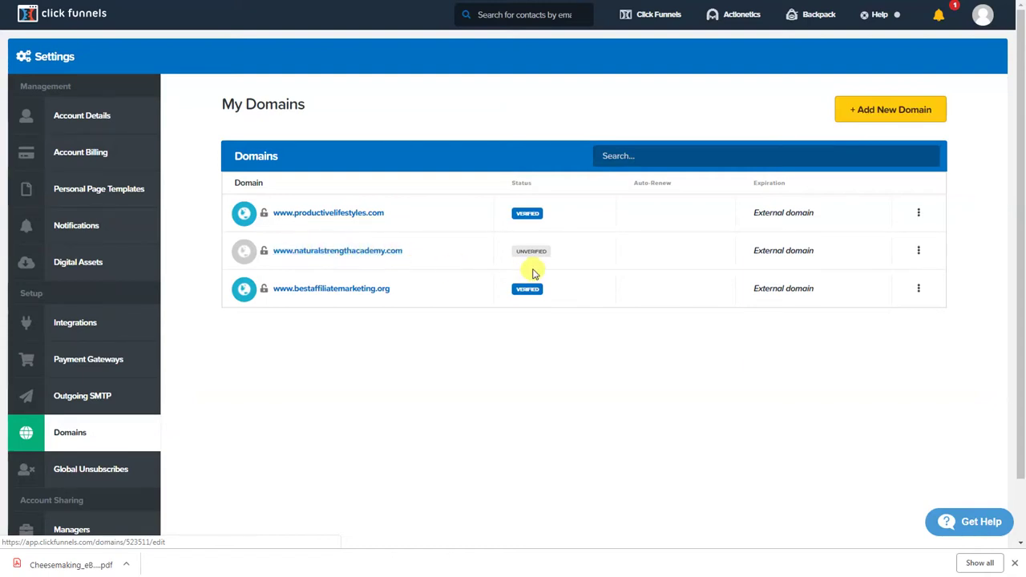
click(358, 260)
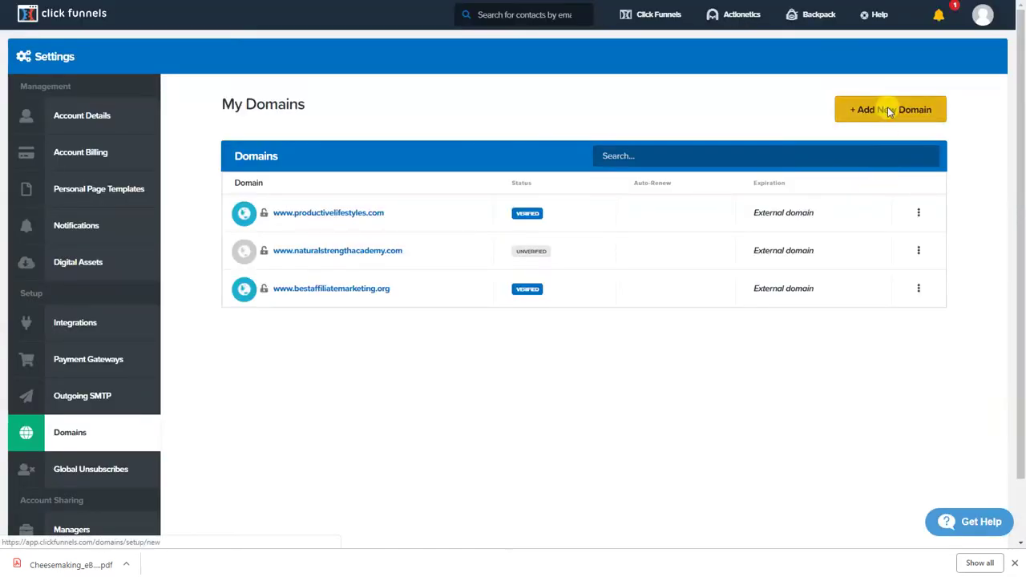
View the options for adding a new domain and the search for registering one, and return to the domain list
click(888, 110)
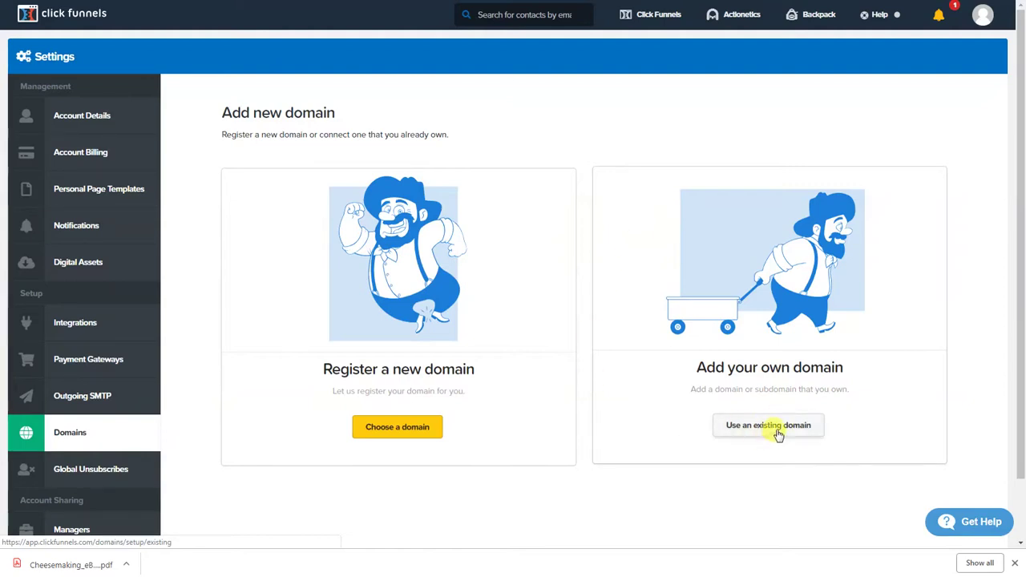
click(404, 427)
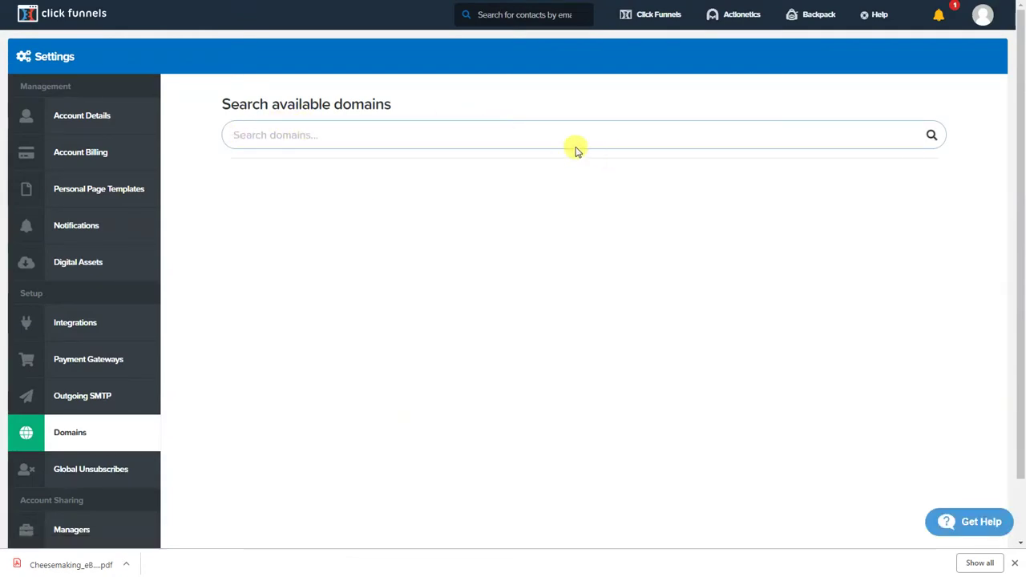
click(297, 131)
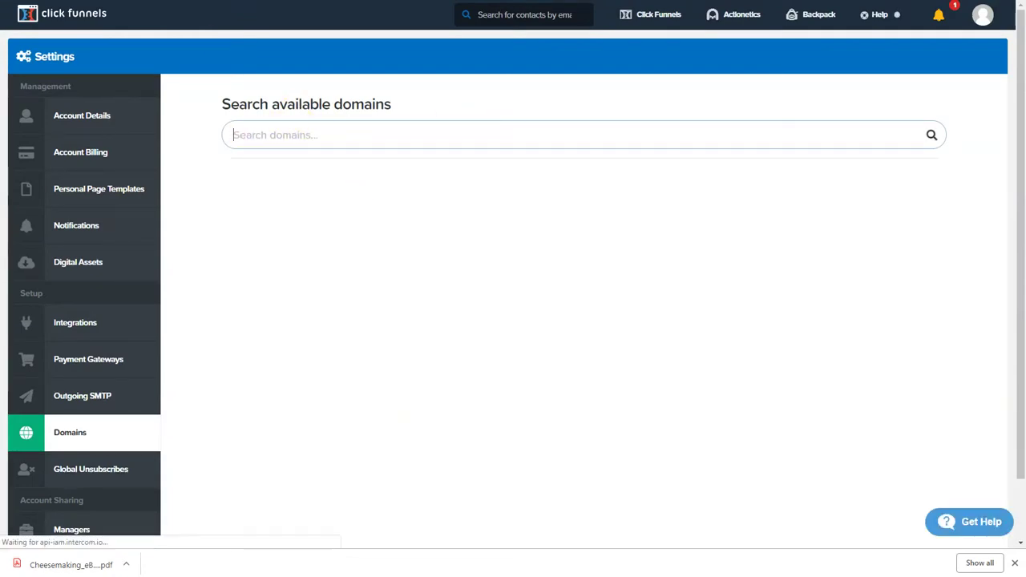
key(alt+Left)
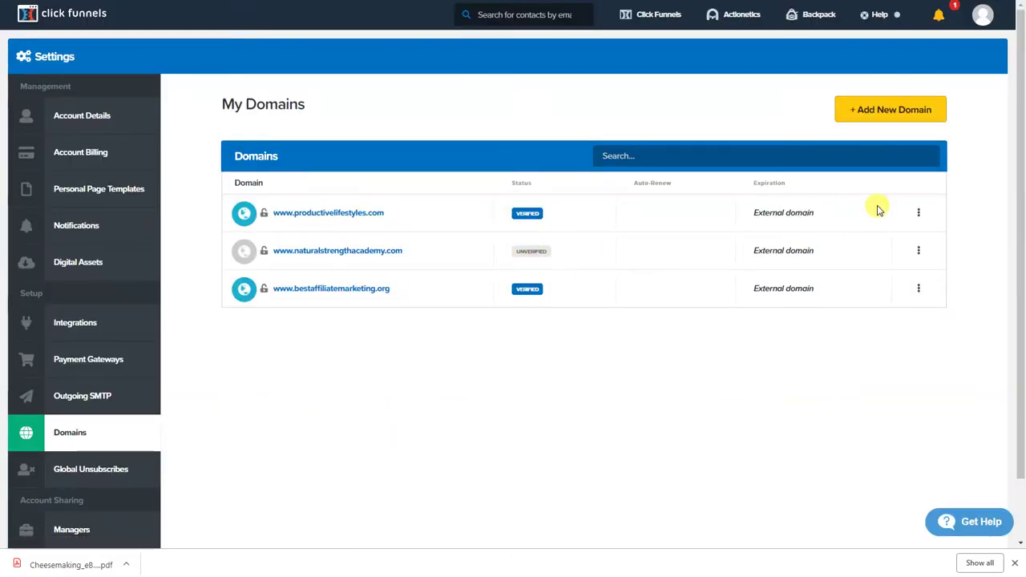
click(919, 215)
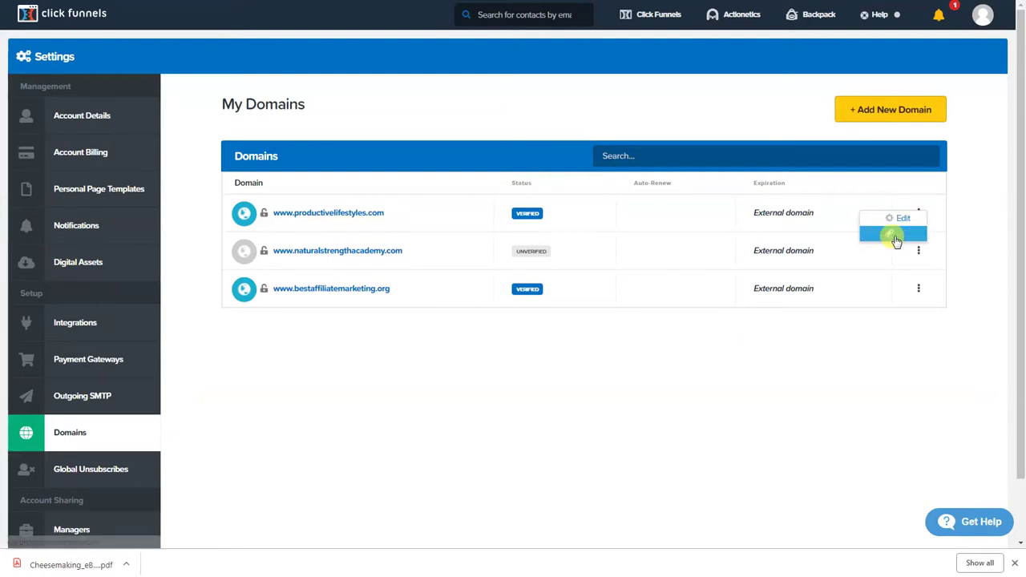
double_click(548, 418)
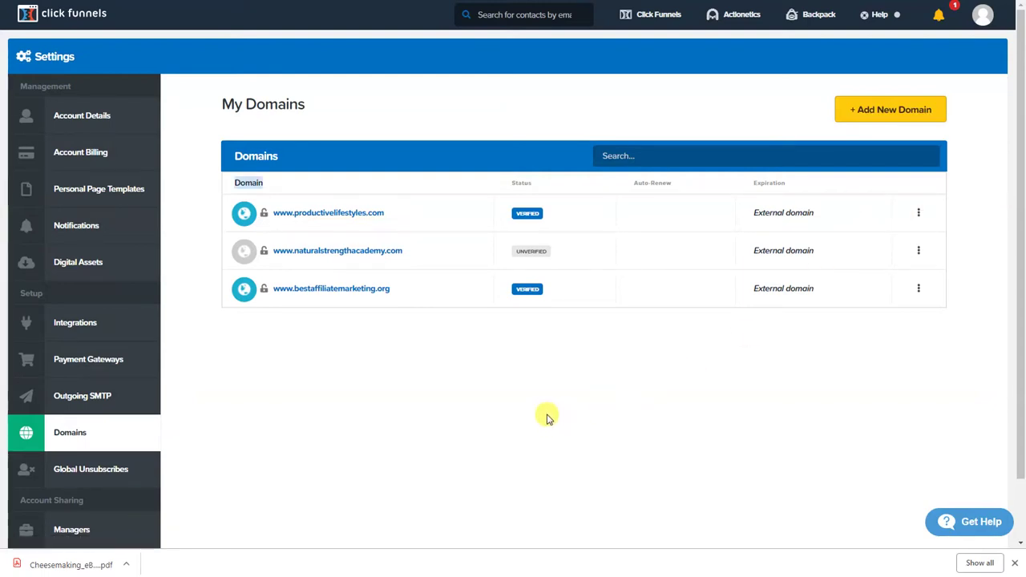
click(334, 255)
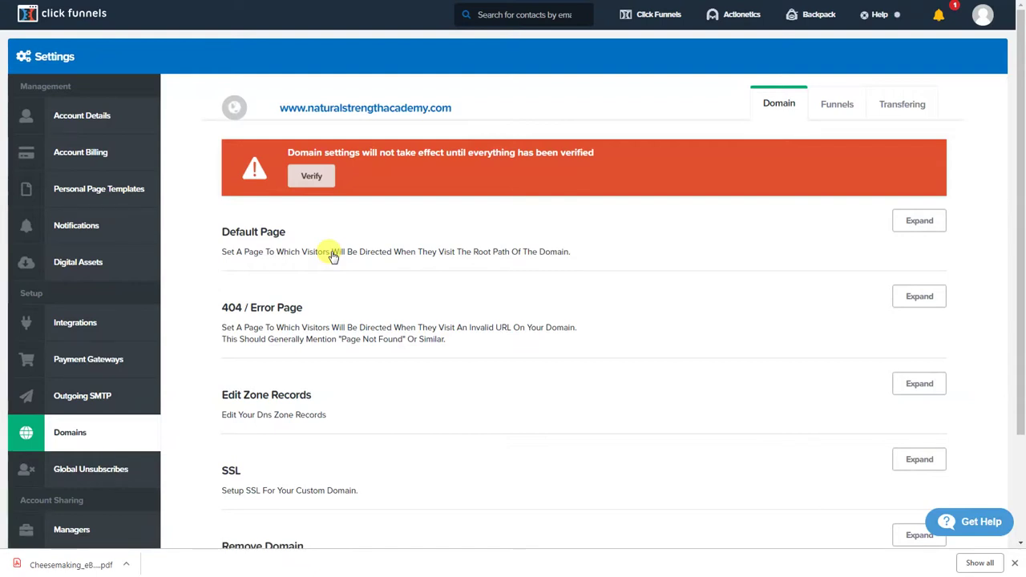
scroll(433, 276, down, 3)
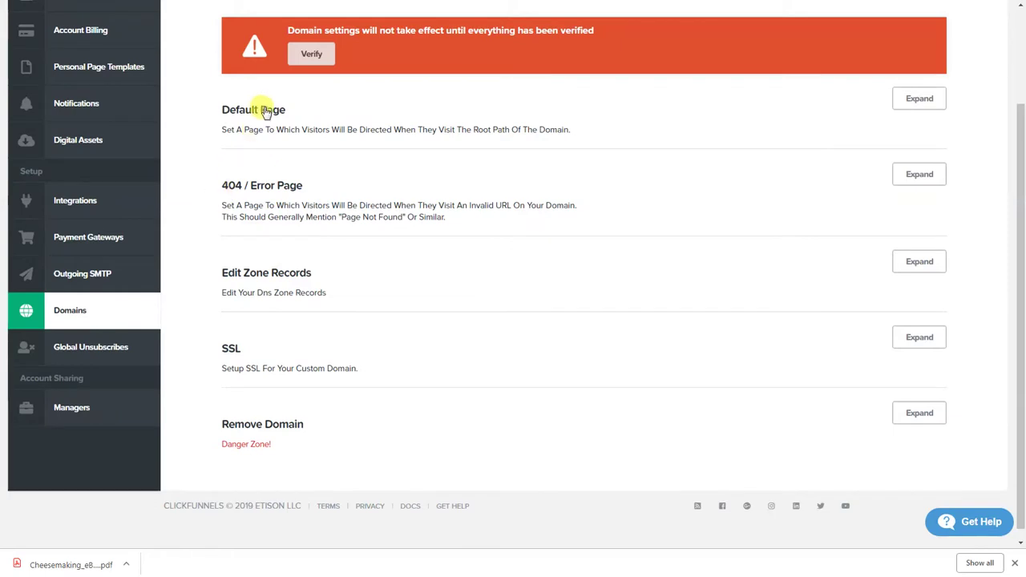
scroll(313, 135, up, 1)
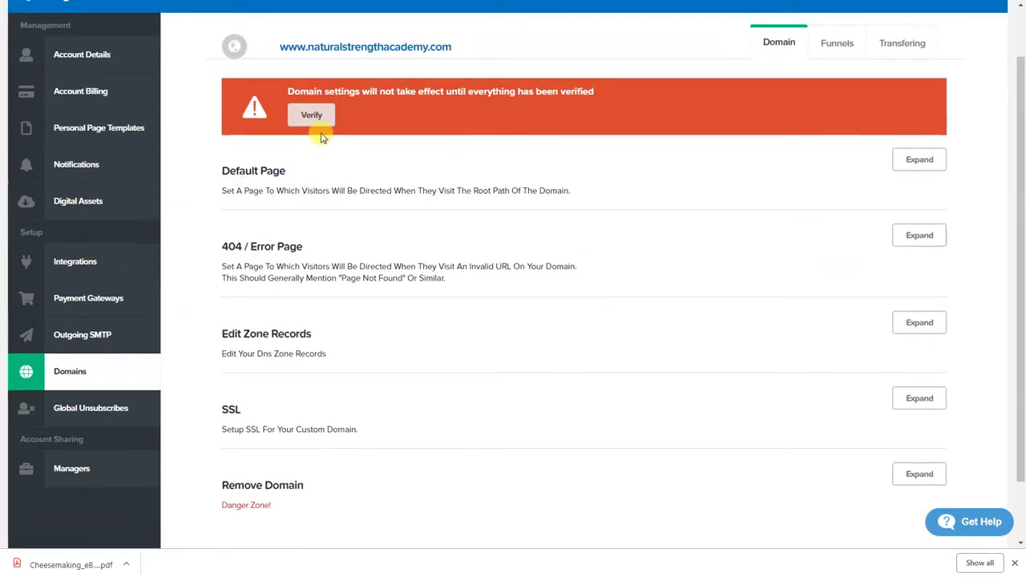
scroll(315, 120, up, 1)
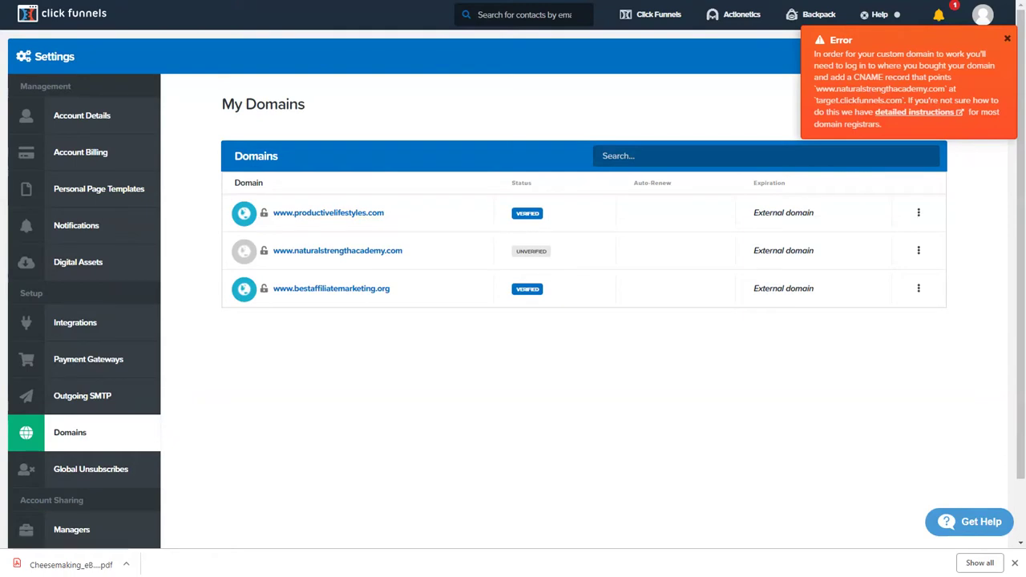
Switch to Bluehost and open the Domains section to view the account's domain list
key(ctrl+Tab)
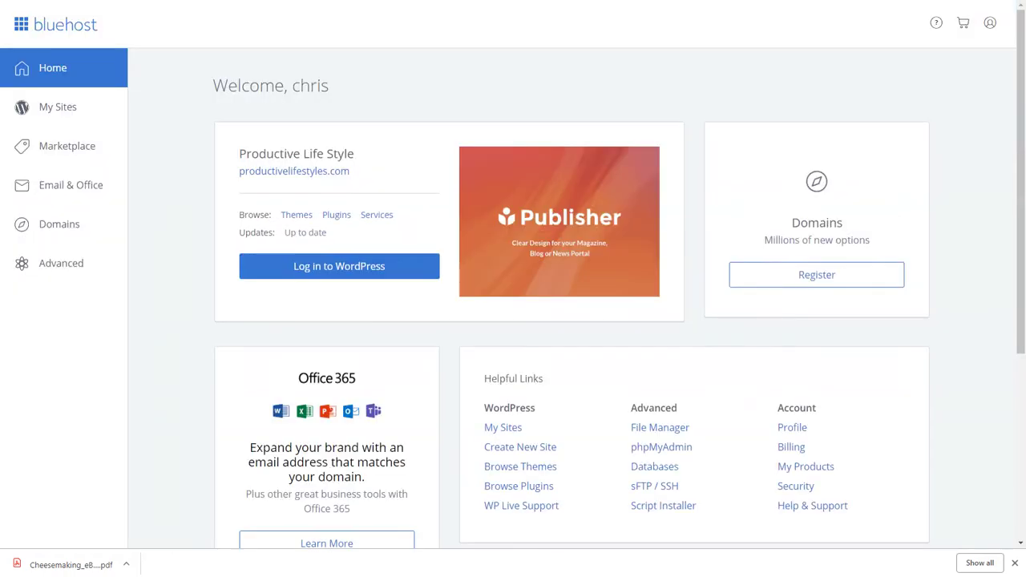
click(53, 227)
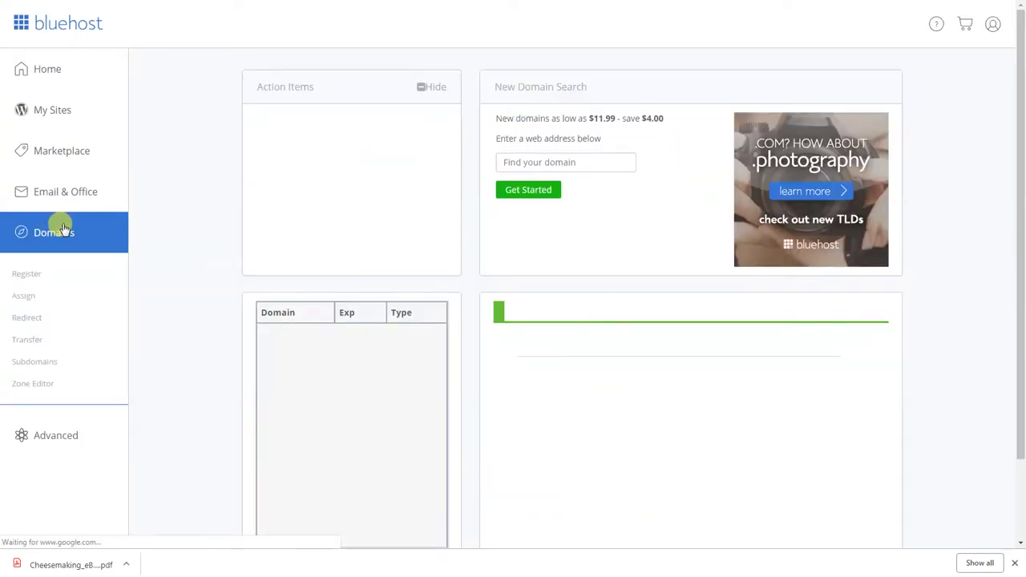
scroll(221, 221, down, 1)
scroll(222, 221, up, 1)
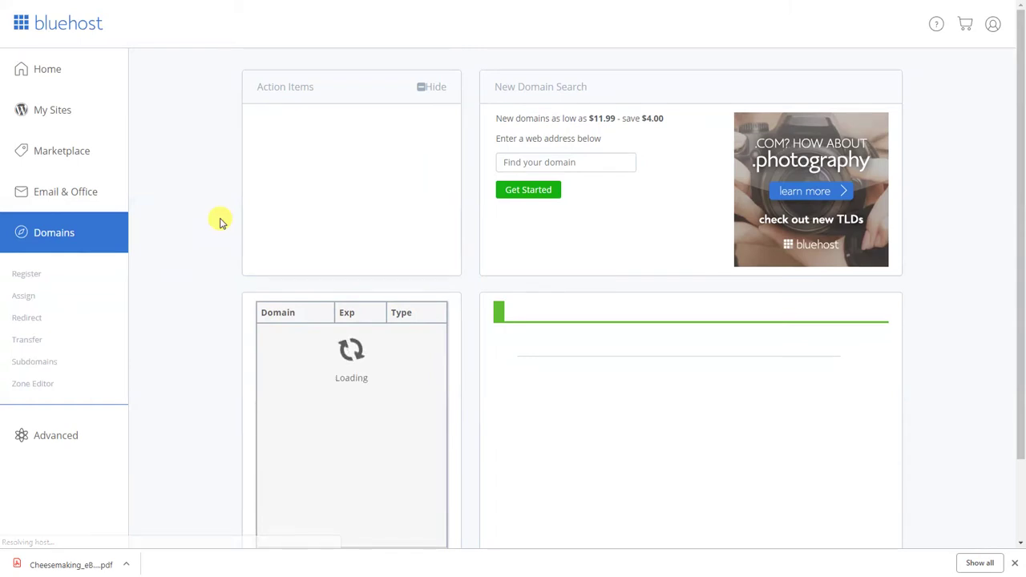
scroll(221, 221, down, 1)
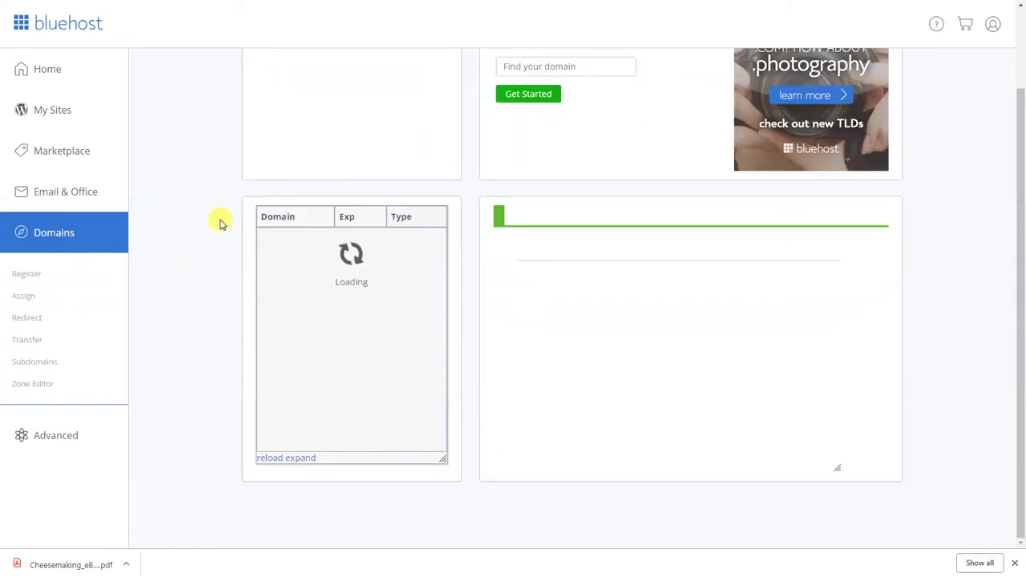
scroll(221, 224, down, 1)
scroll(460, 342, down, 3)
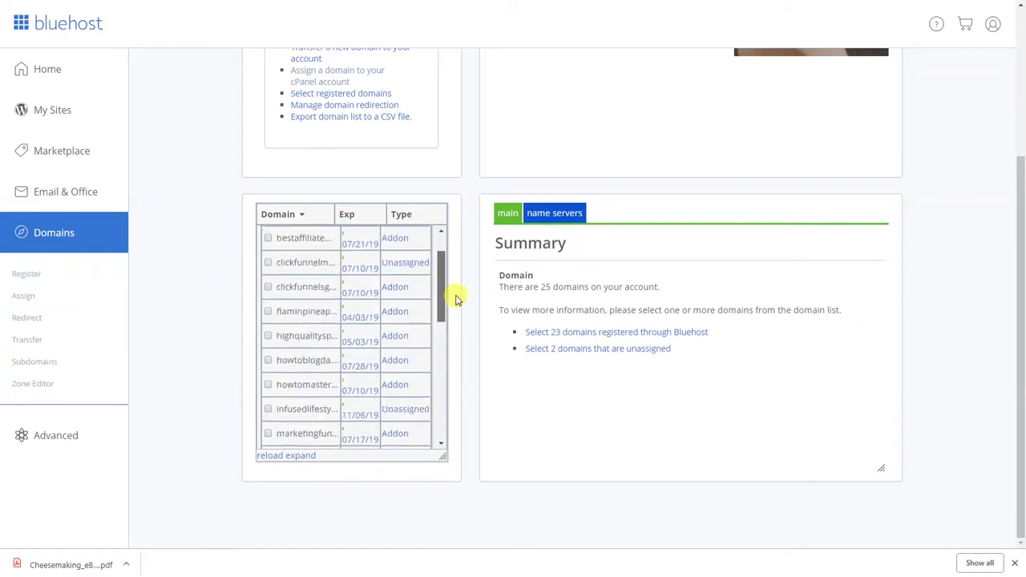
Open the DNS Zone Editor for naturalstrengthacademy.com
click(42, 389)
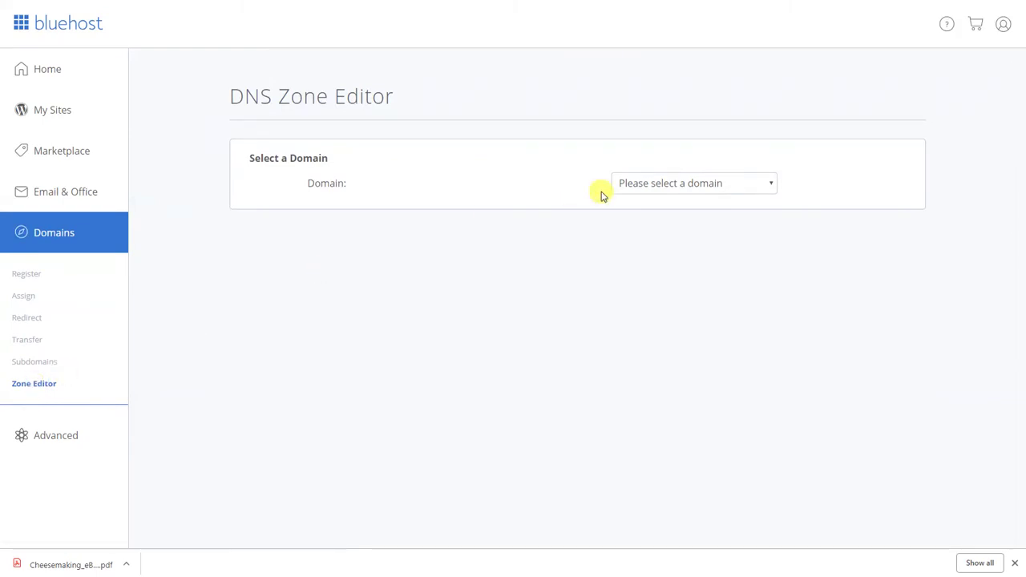
click(767, 186)
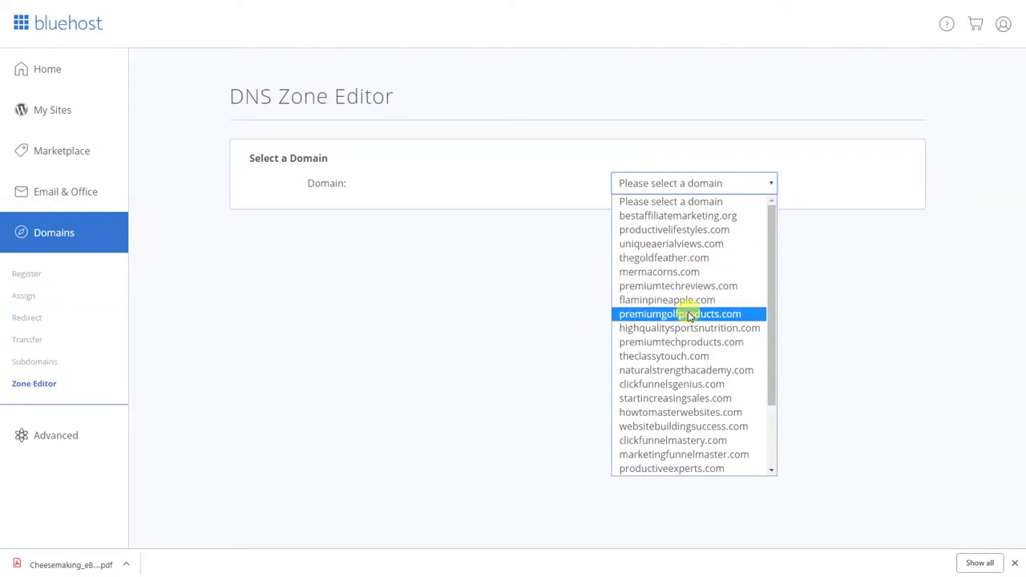
click(698, 371)
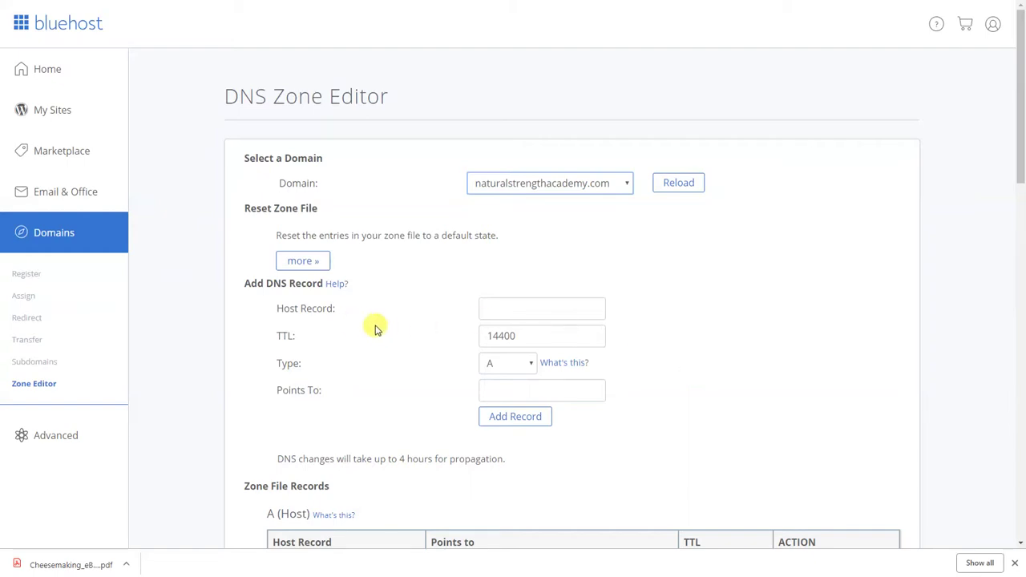
Examine the existing zone file records of naturalstrengthacademy.com, from the A and CNAME tables through the AAAA table
scroll(388, 334, down, 2)
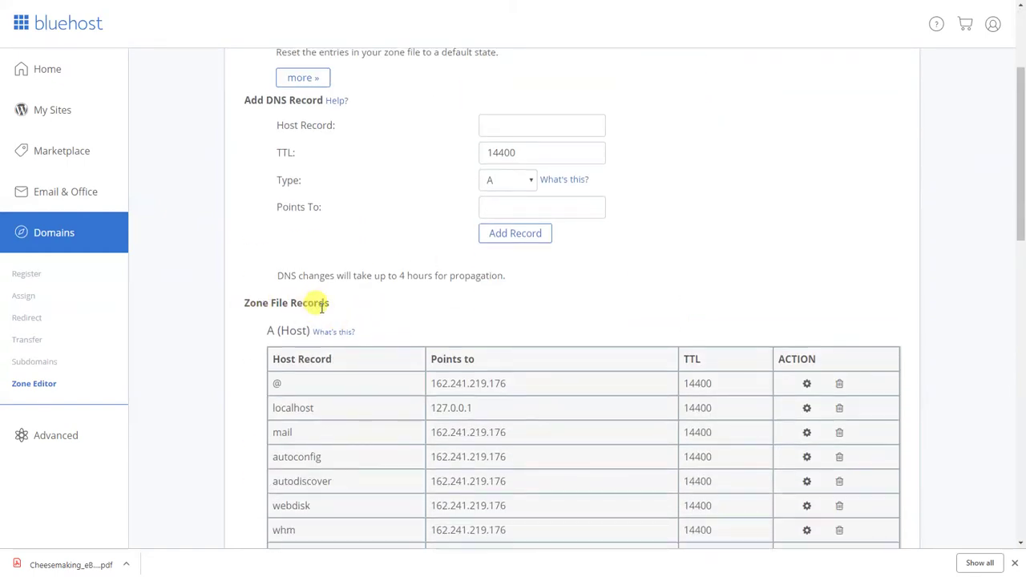
scroll(280, 328, down, 4)
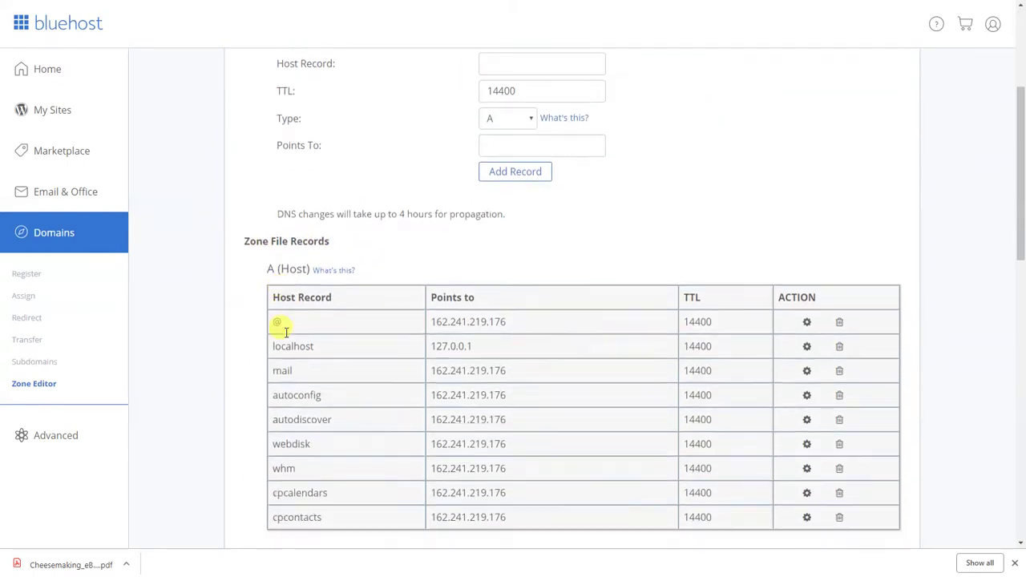
scroll(300, 297, down, 2)
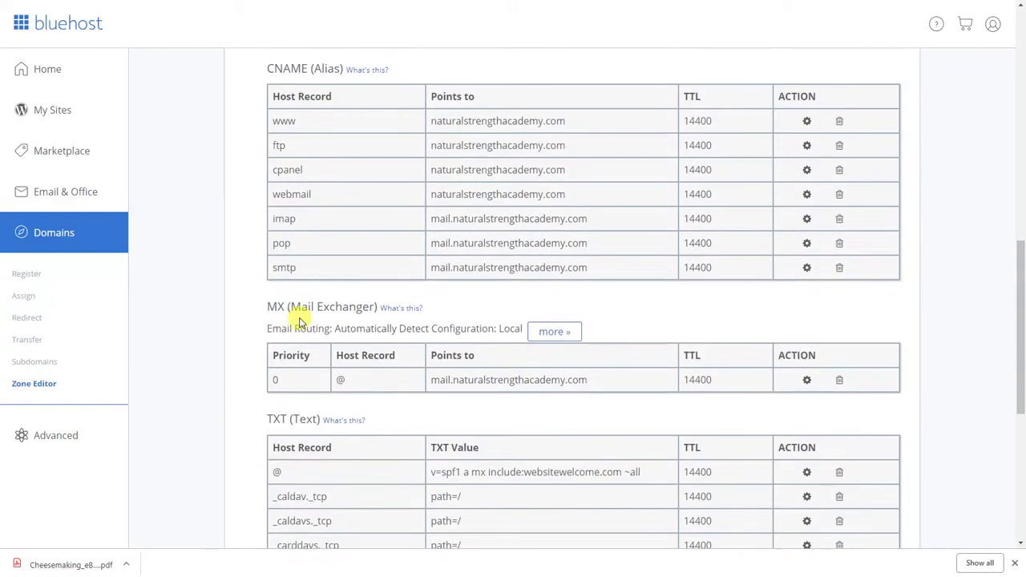
scroll(321, 330, down, 1)
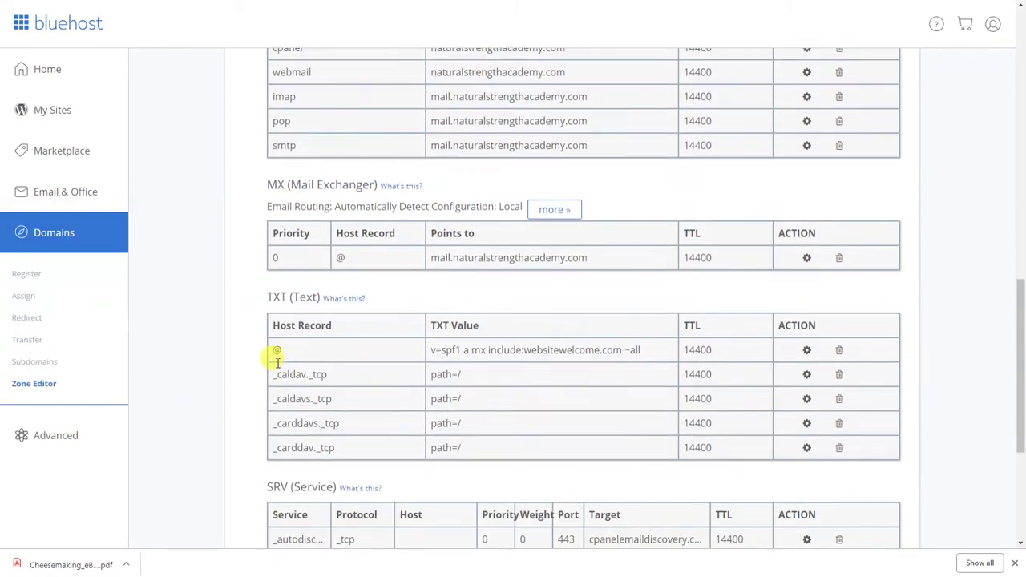
scroll(313, 345, down, 1)
scroll(281, 363, down, 2)
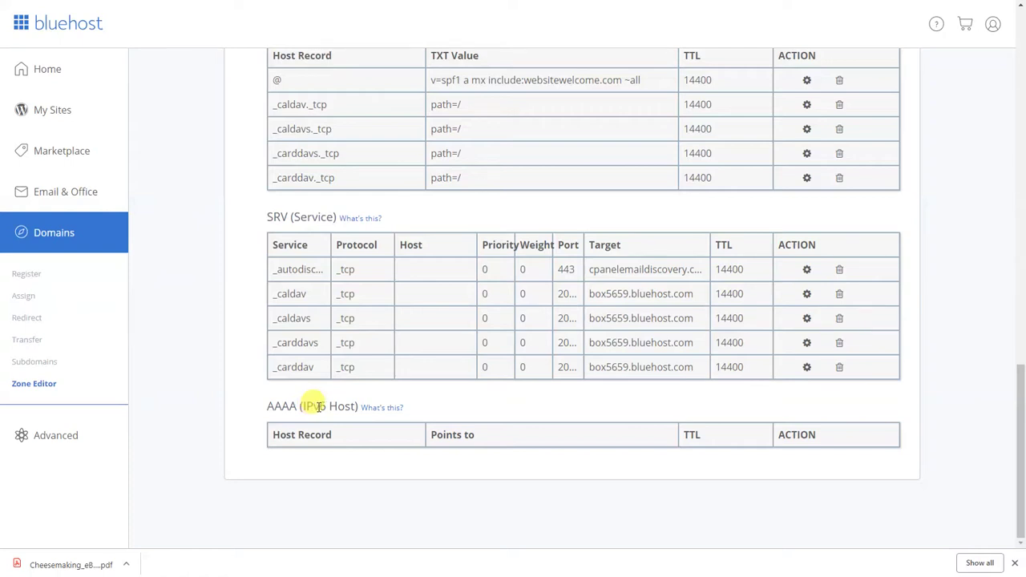
scroll(317, 408, up, 3)
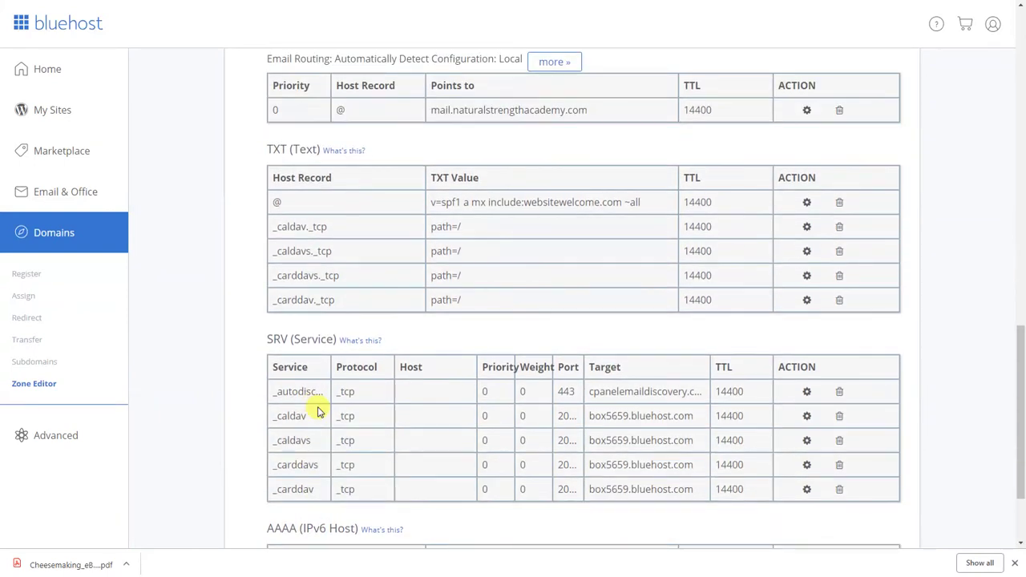
scroll(318, 412, up, 9)
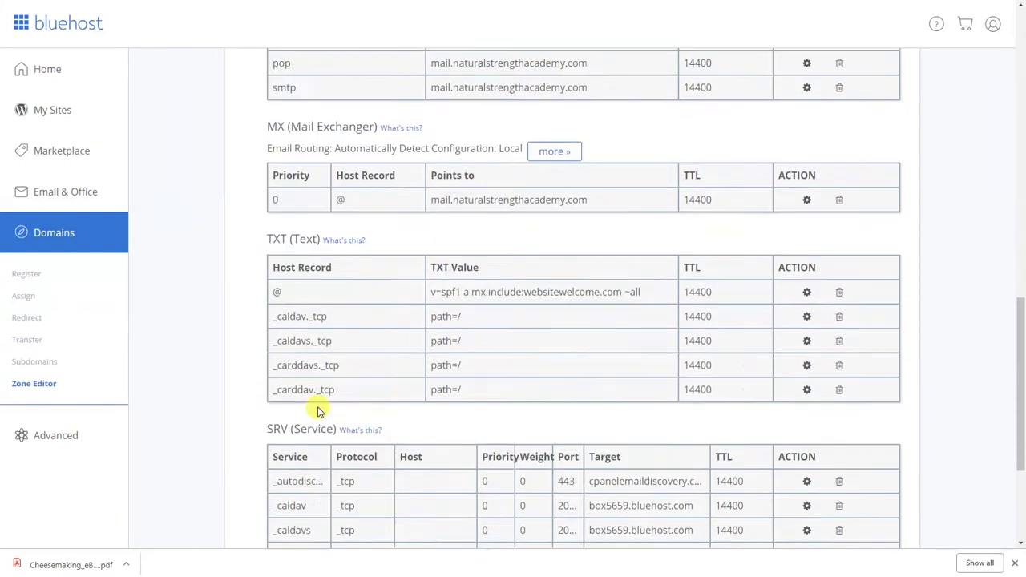
scroll(318, 407, up, 14)
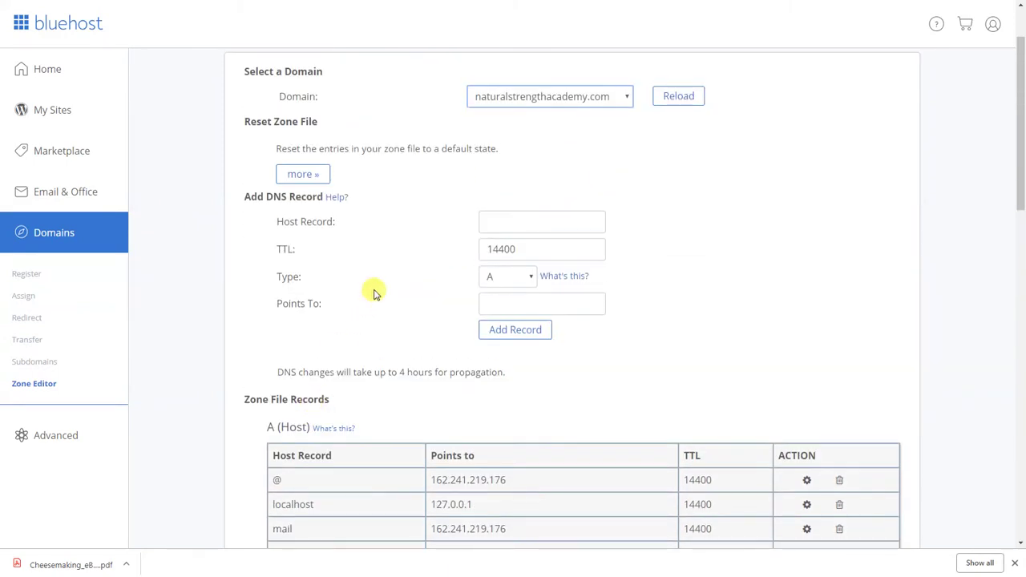
Set the type of the new DNS record to CNAME
click(530, 278)
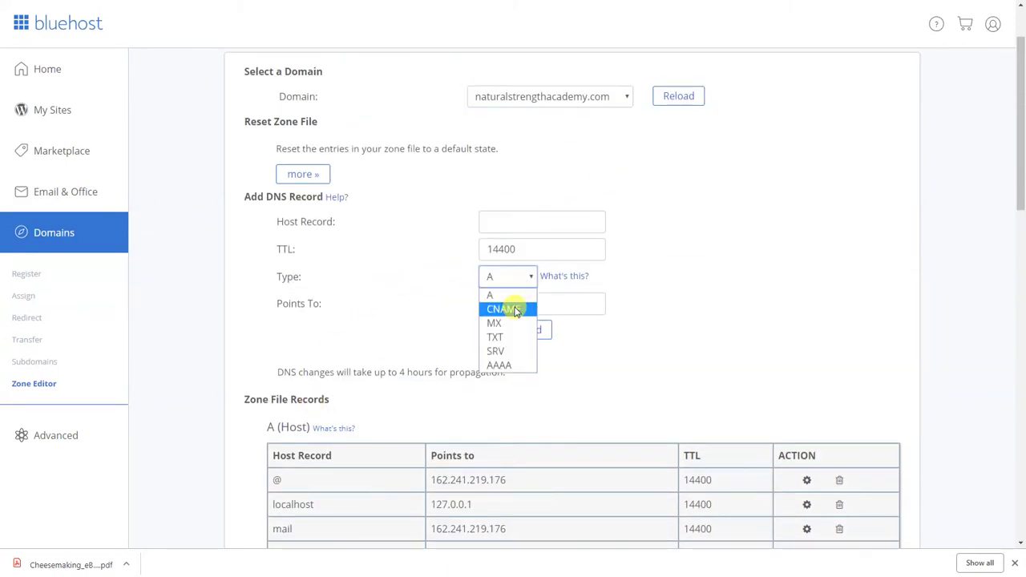
click(506, 309)
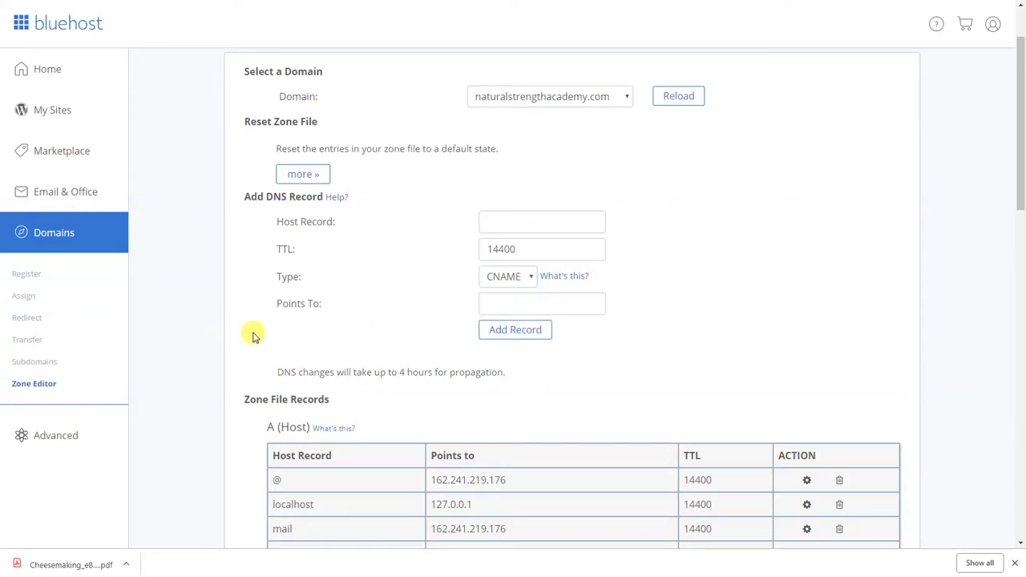
scroll(251, 336, down, 5)
scroll(264, 335, up, 7)
Switch back to ClickFunnels and copy the CNAME target target.clickfunnels.com from the error message
key(ctrl+Tab)
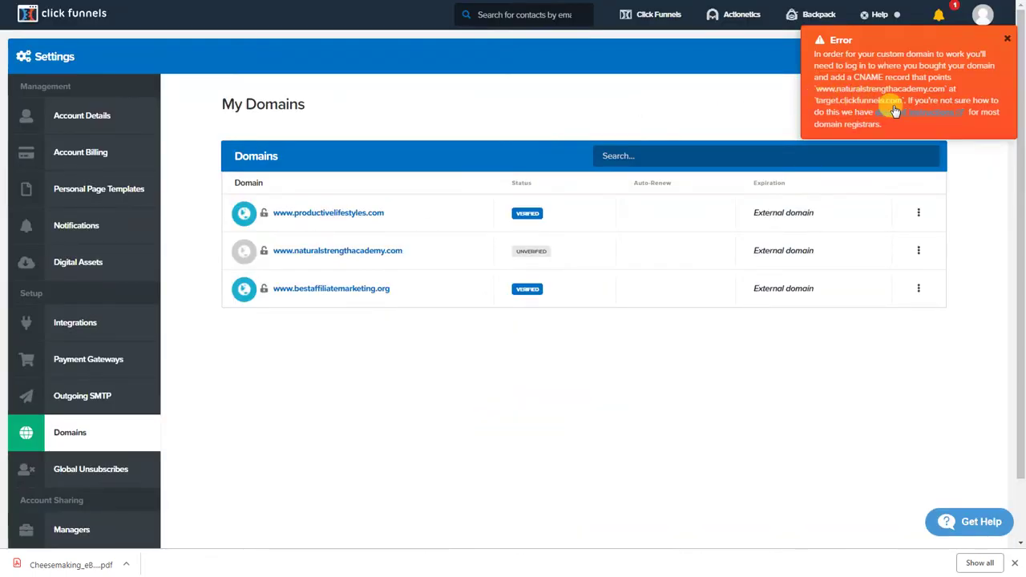
drag(903, 100, 815, 100)
key(ctrl+c)
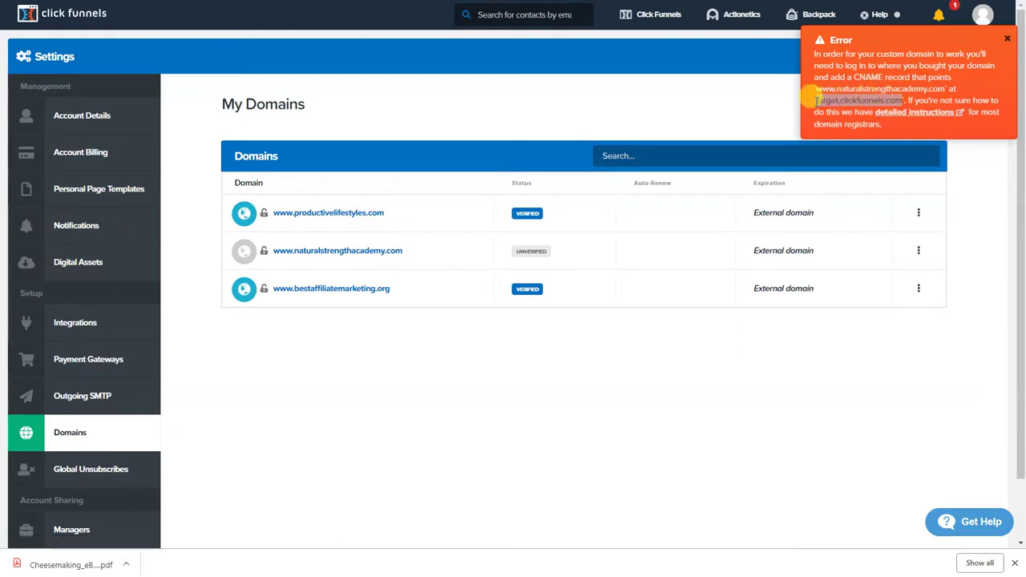
right_click(822, 101)
click(848, 108)
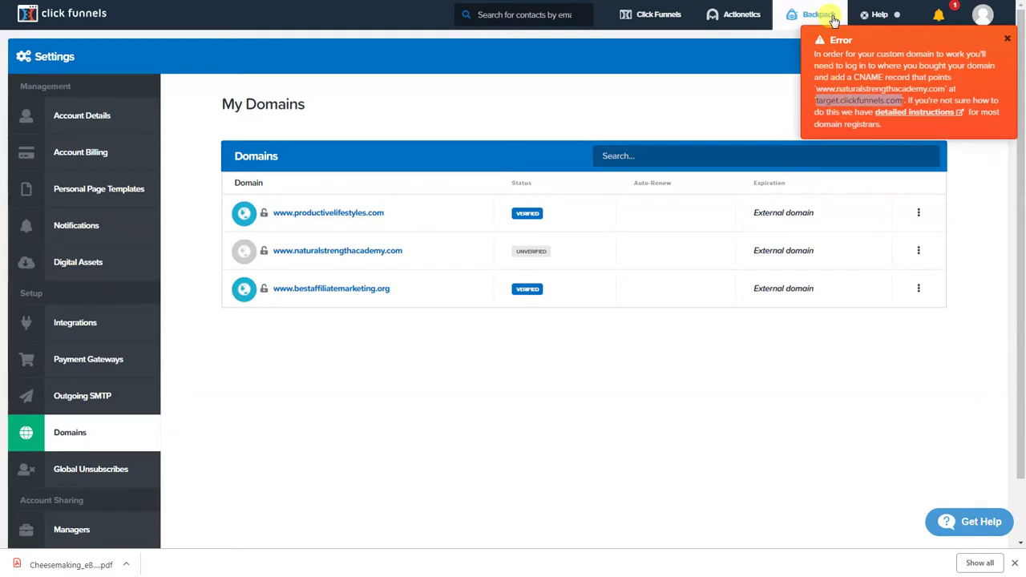
Switch back to Bluehost and set the new CNAME record to point to target.clickfunnels.com
key(ctrl+Tab)
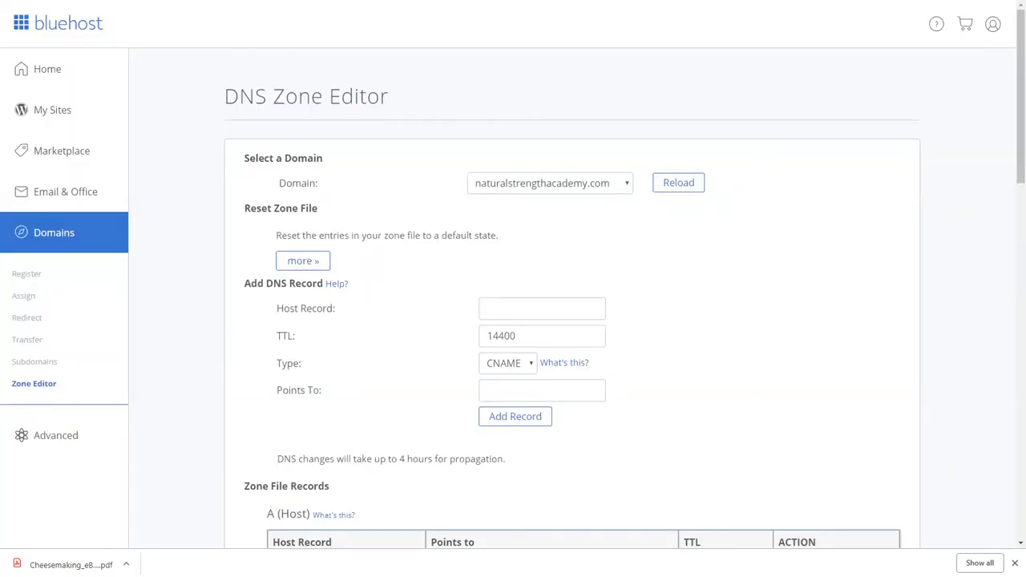
click(507, 390)
key(ctrl+v)
click(705, 386)
Delete the existing www record that points to naturalstrengthacademy.com from the CNAME records and confirm the deletion
scroll(706, 385, down, 2)
scroll(705, 385, down, 4)
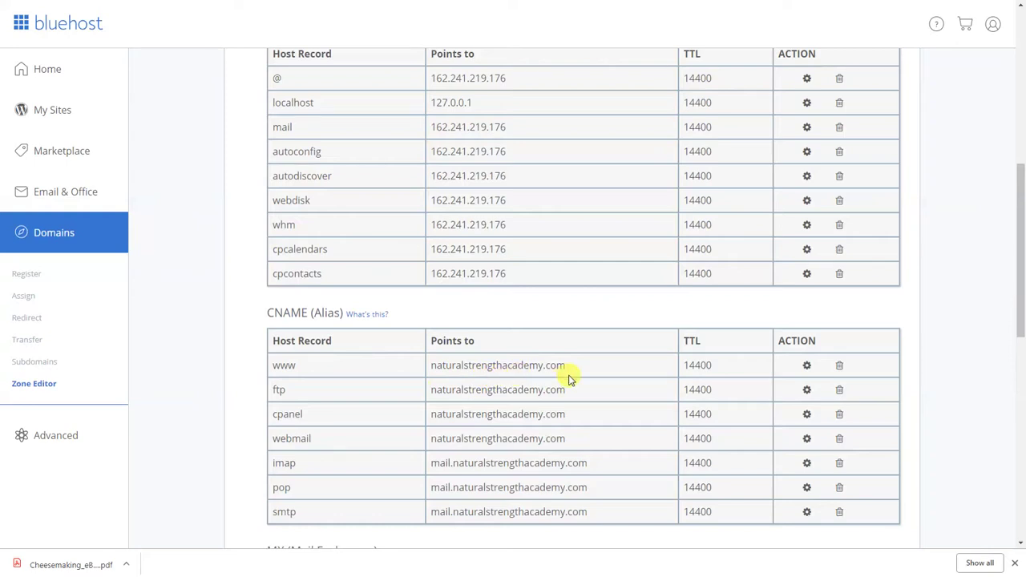
click(839, 367)
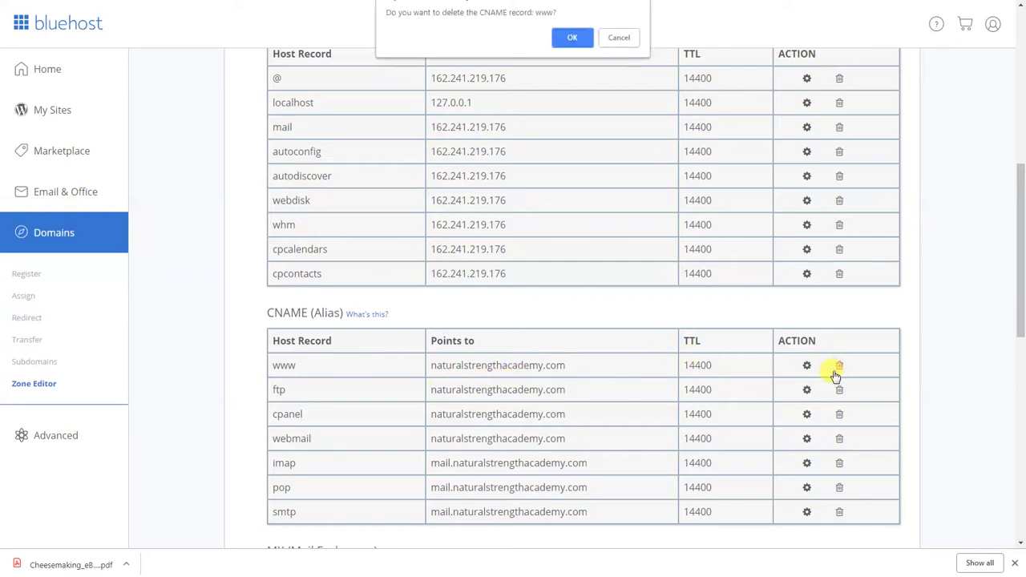
click(572, 39)
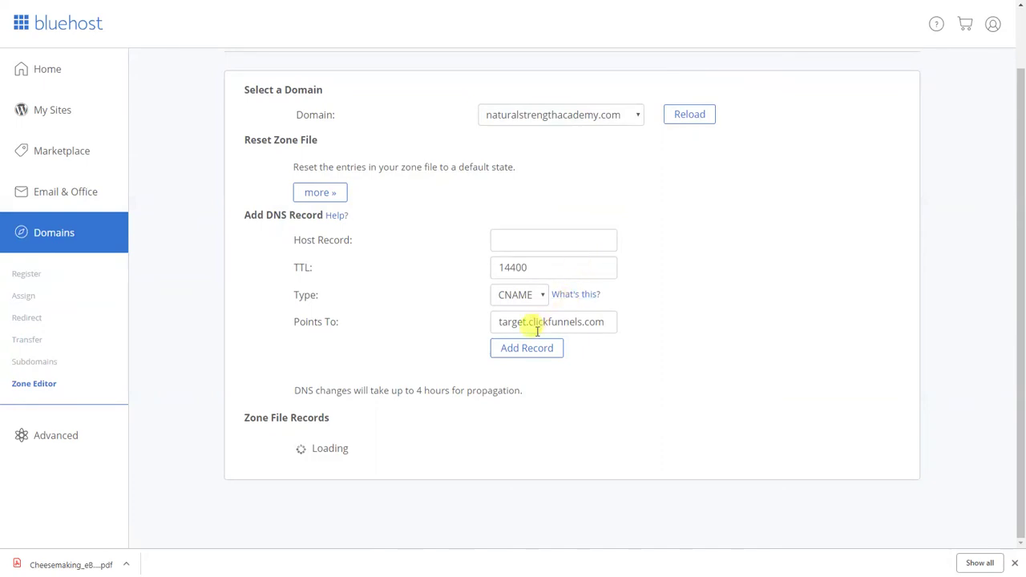
scroll(517, 343, down, 5)
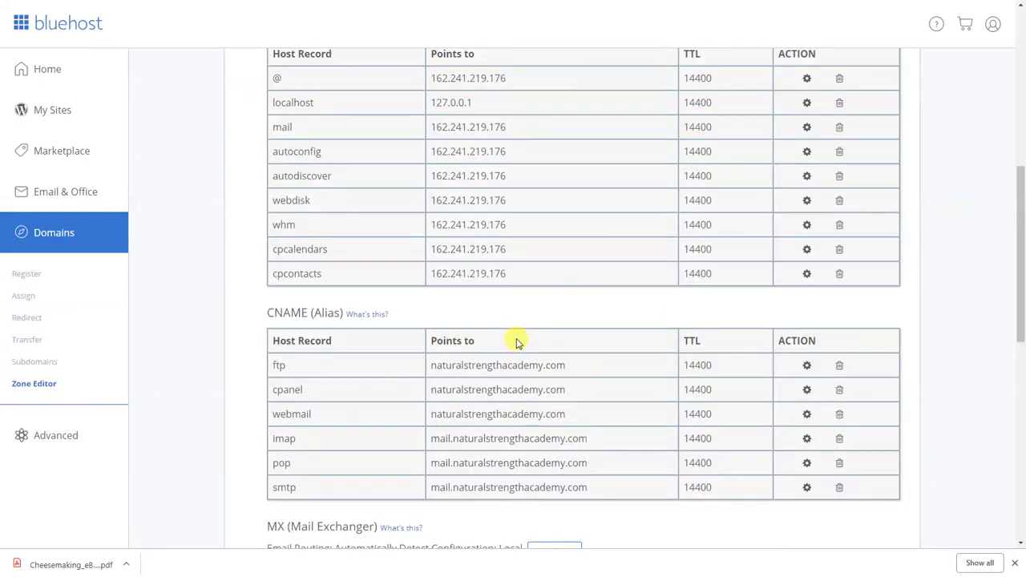
Set the new record's host to www and add the CNAME record to the zone file
scroll(358, 409, up, 2)
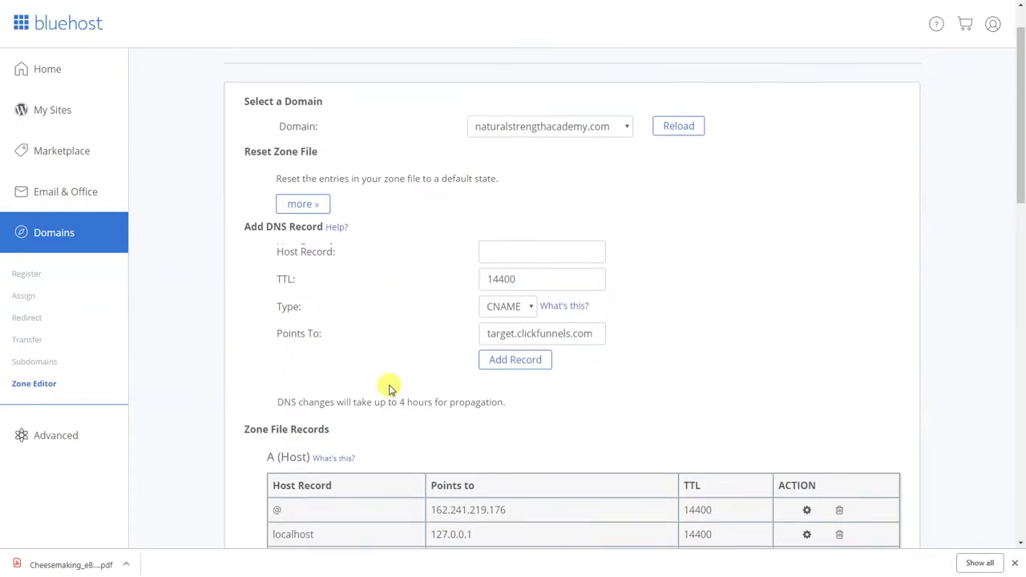
scroll(389, 389, up, 1)
click(521, 305)
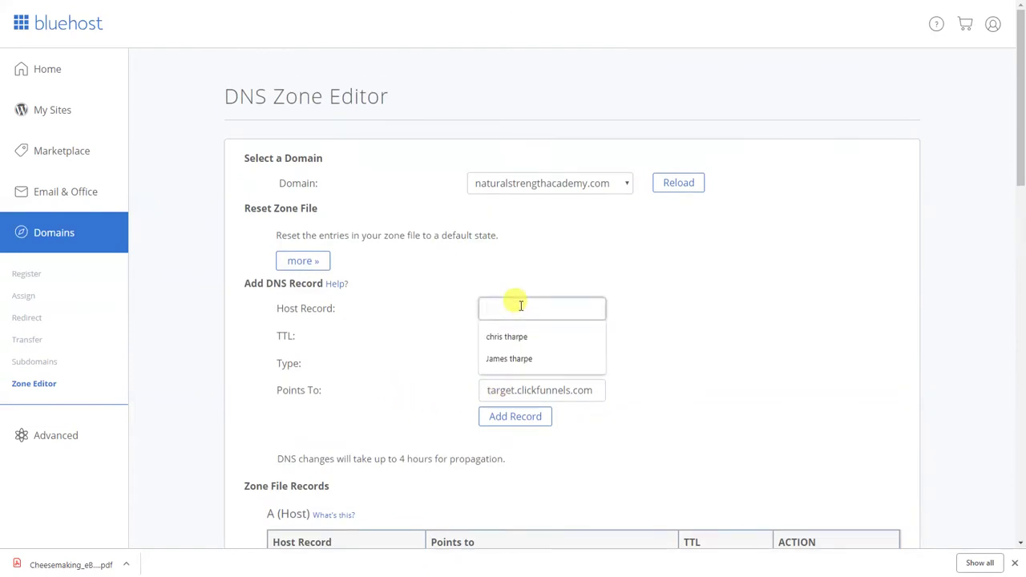
text(www)
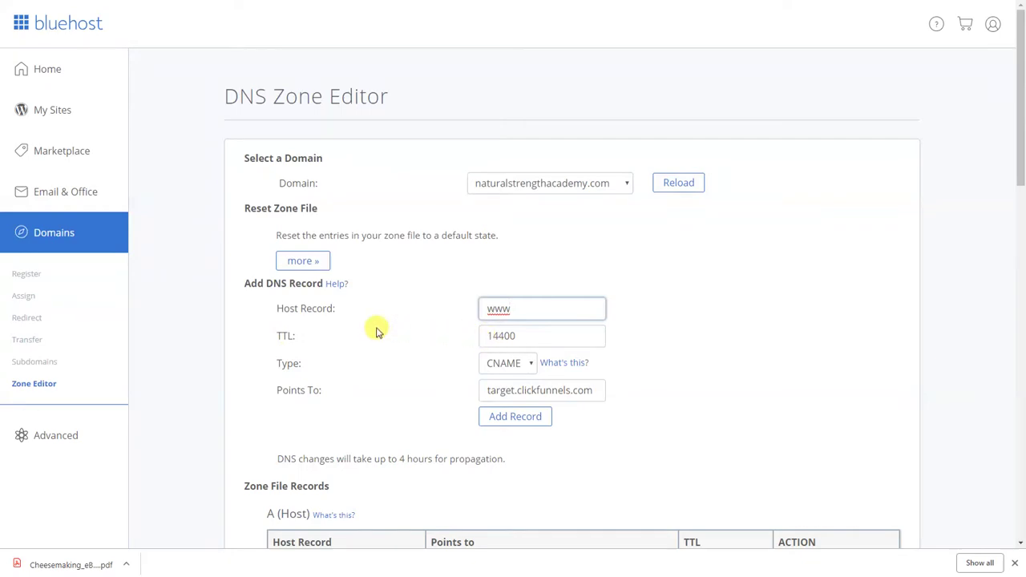
scroll(509, 339, down, 10)
scroll(485, 382, down, 2)
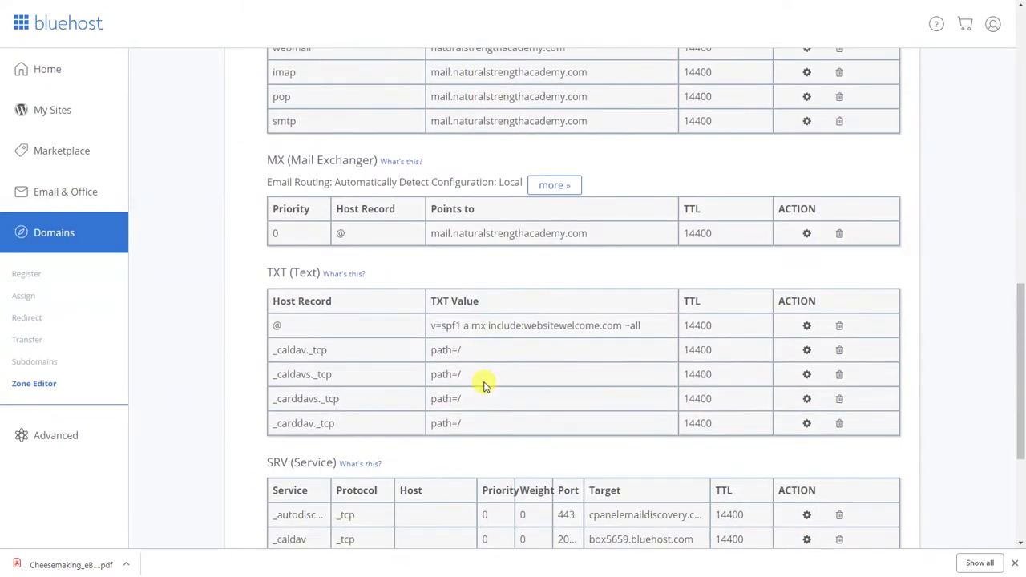
scroll(714, 399, up, 5)
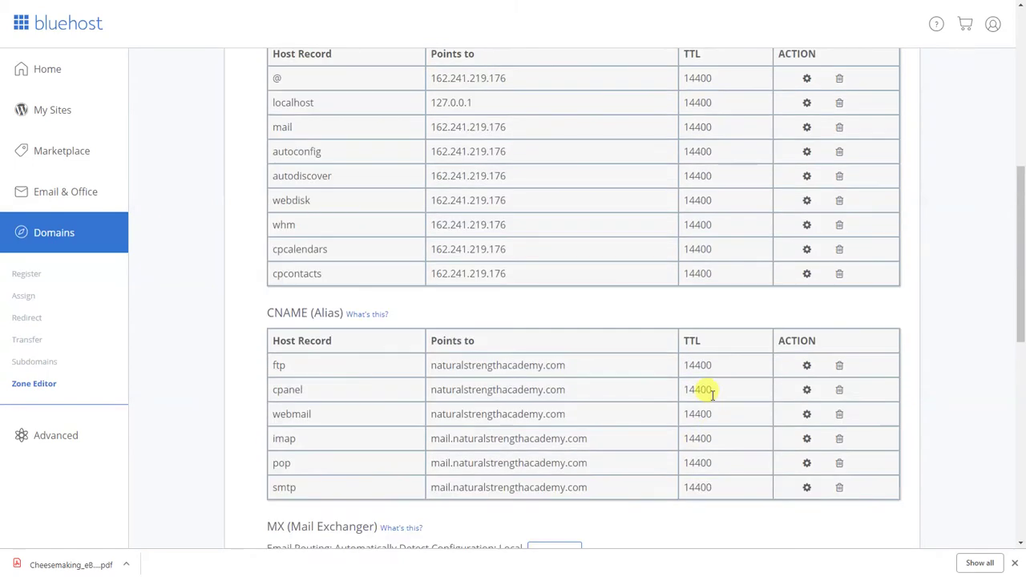
scroll(710, 345, up, 6)
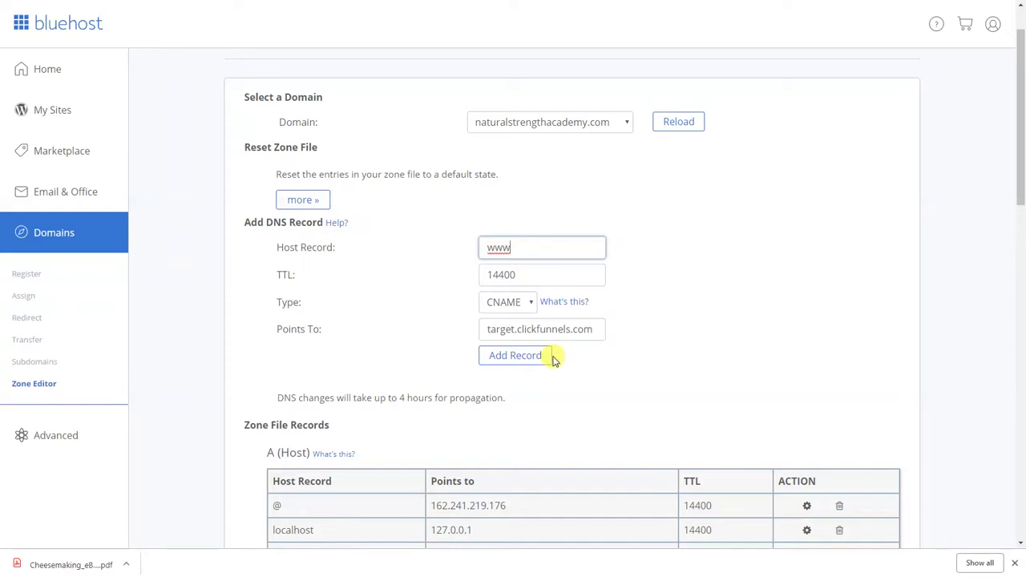
click(524, 360)
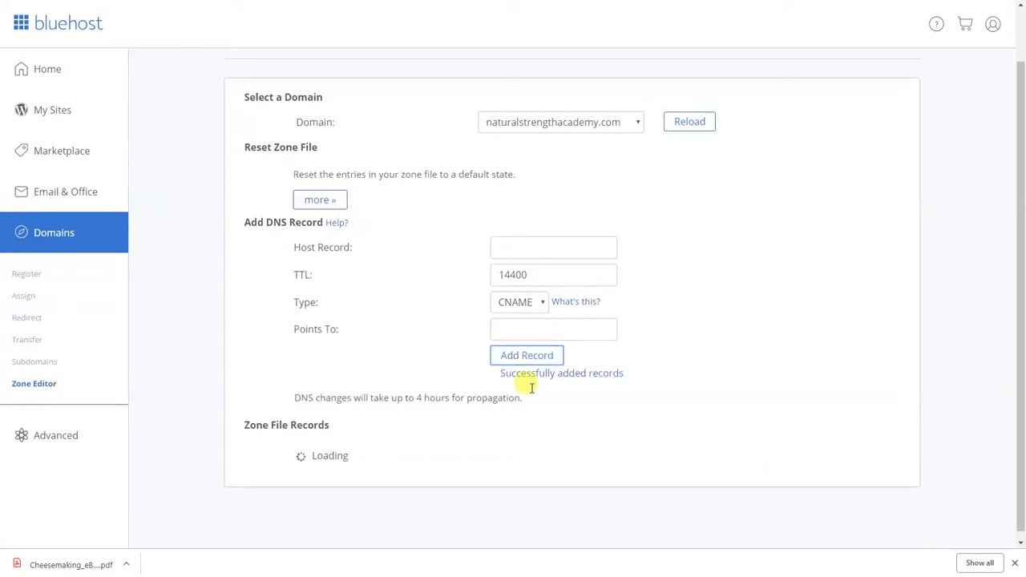
Reload the DNS Zone Editor, select naturalstrengthacademy.com again and check the www entry among its CNAME records
scroll(629, 377, down, 5)
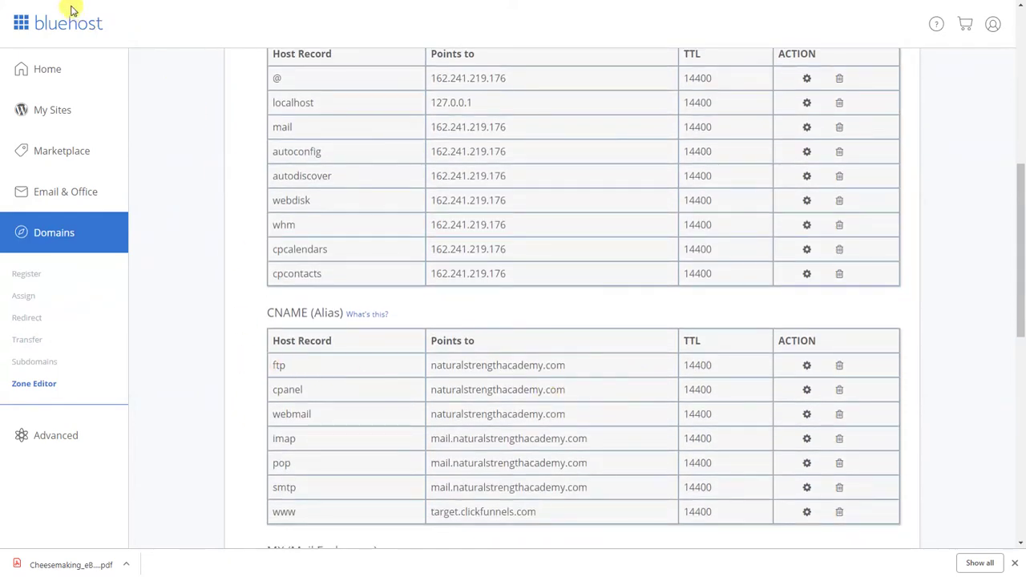
key(F5)
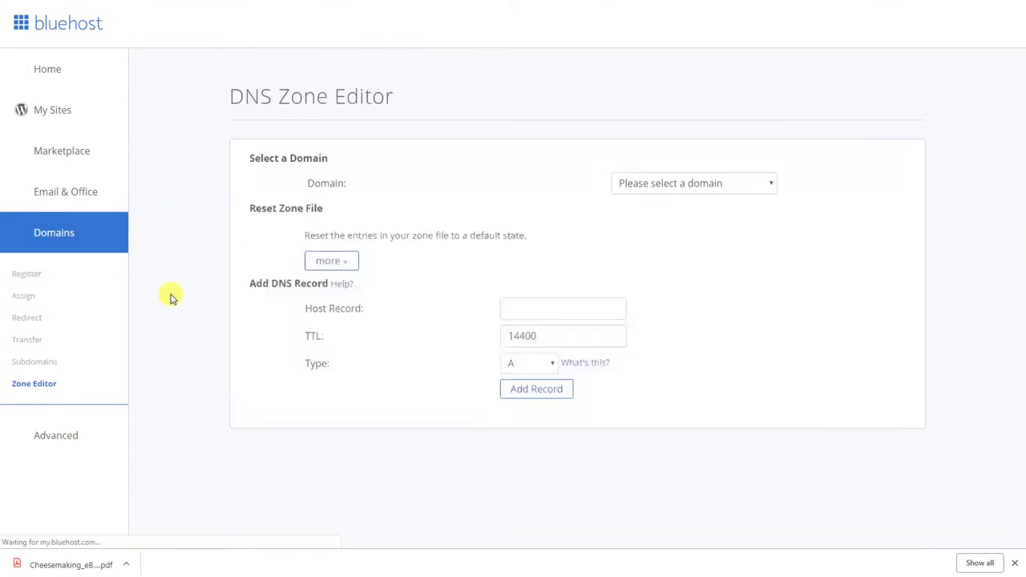
click(677, 186)
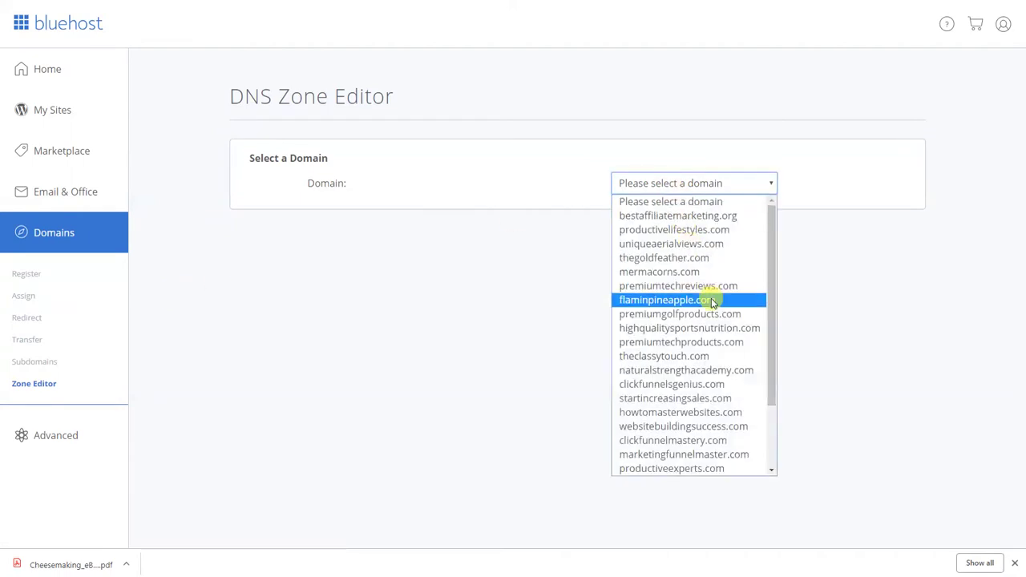
click(700, 370)
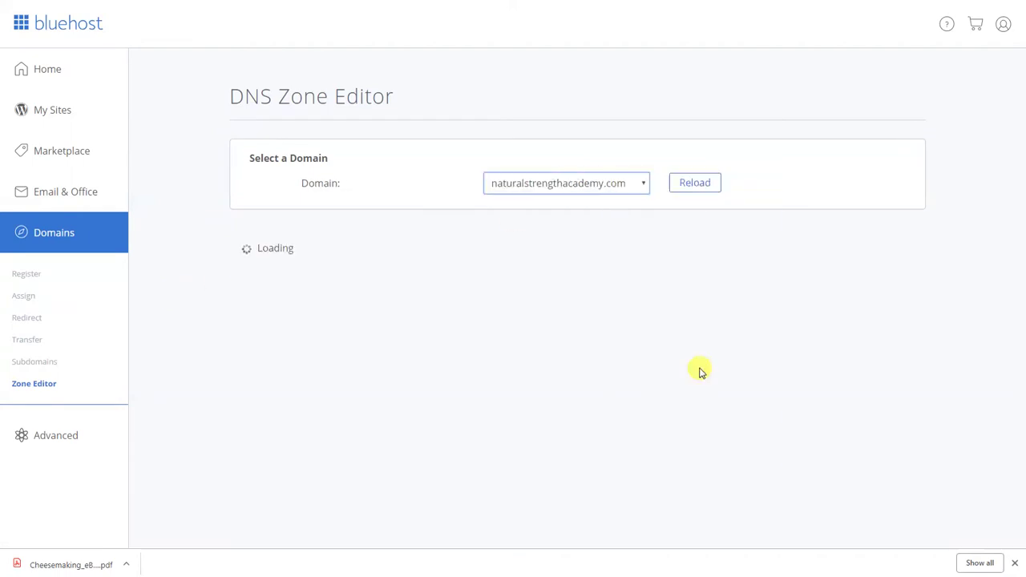
scroll(206, 302, down, 9)
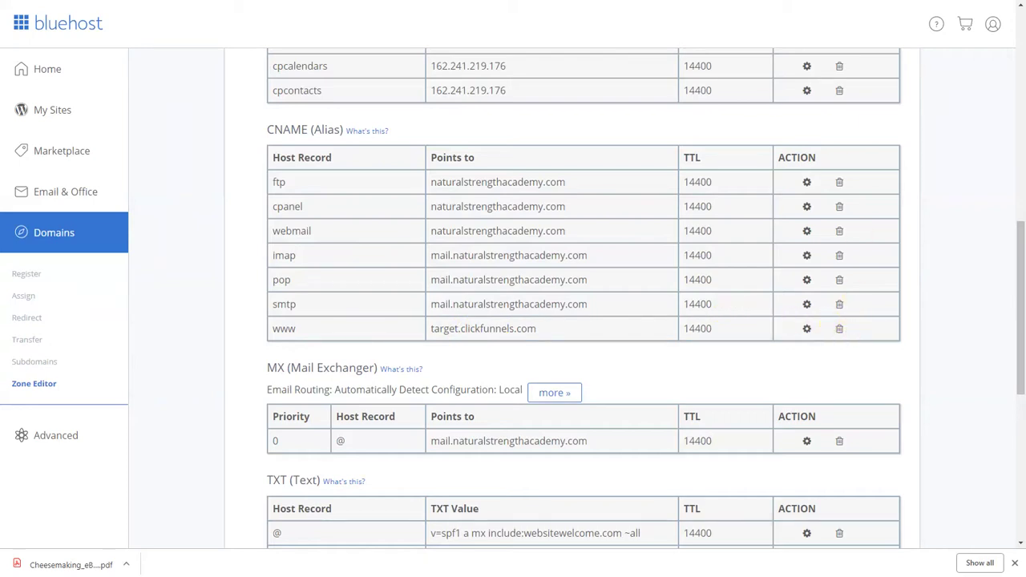
key(ctrl+Tab)
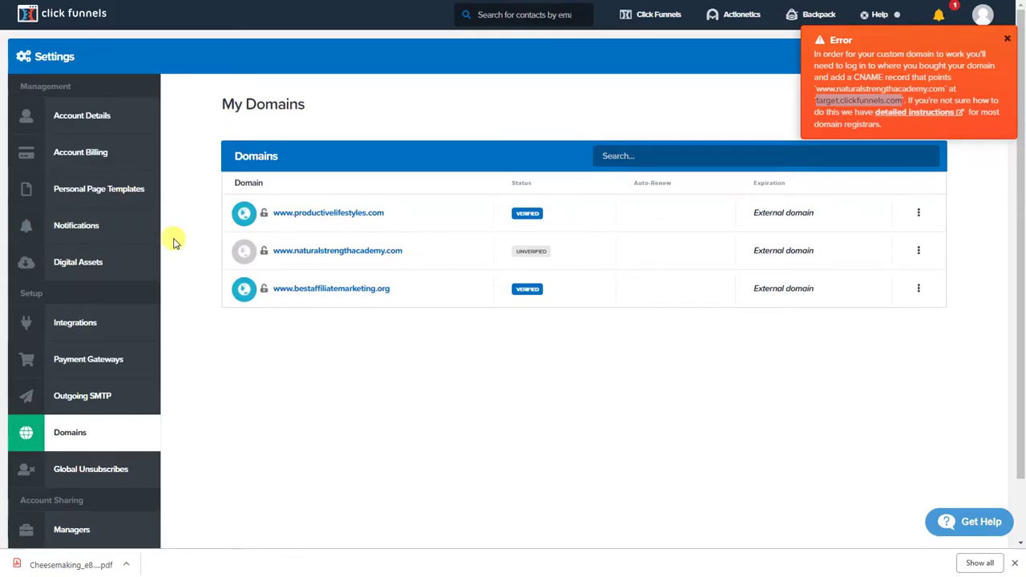
click(335, 253)
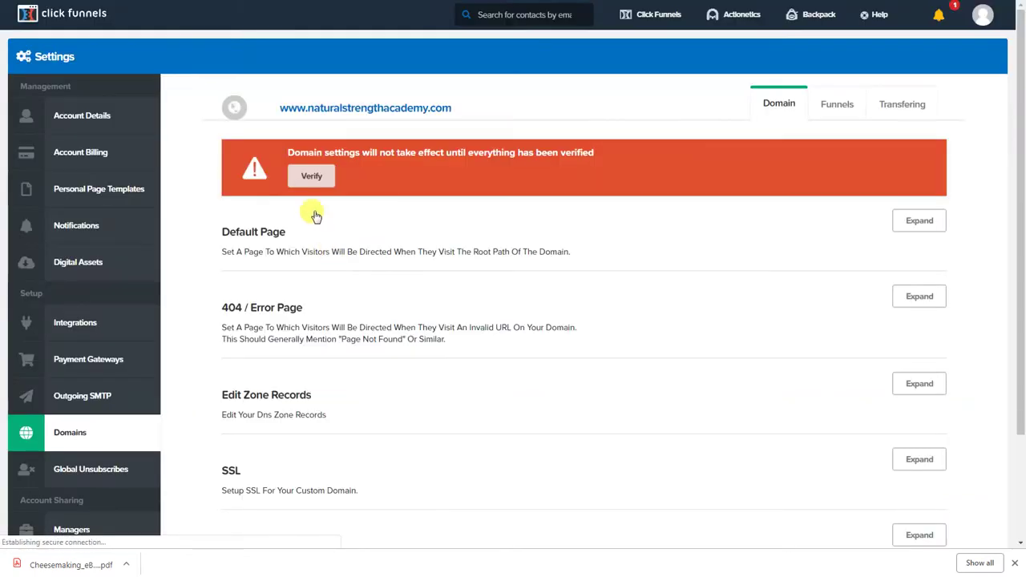
click(309, 175)
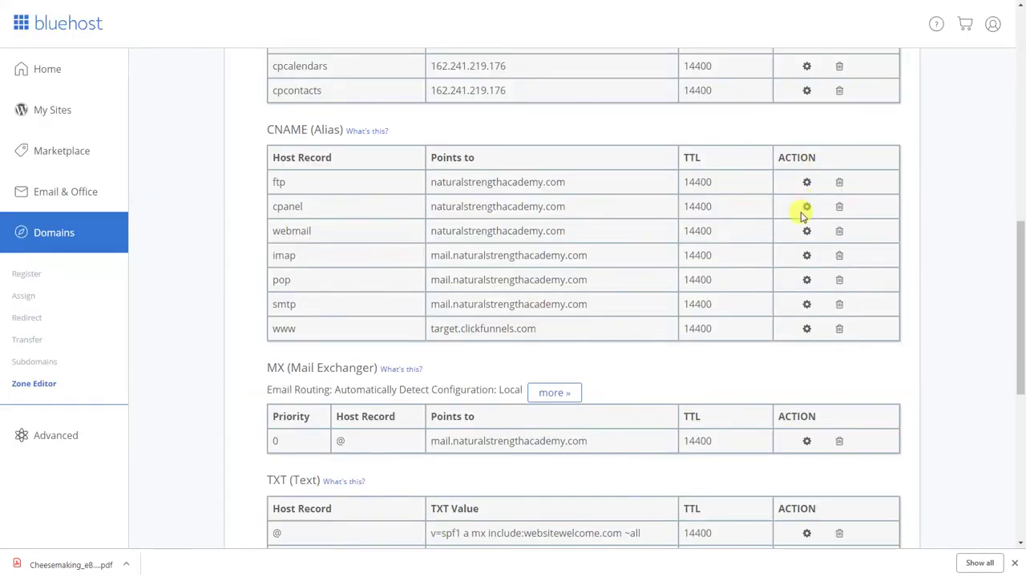
scroll(167, 202, up, 5)
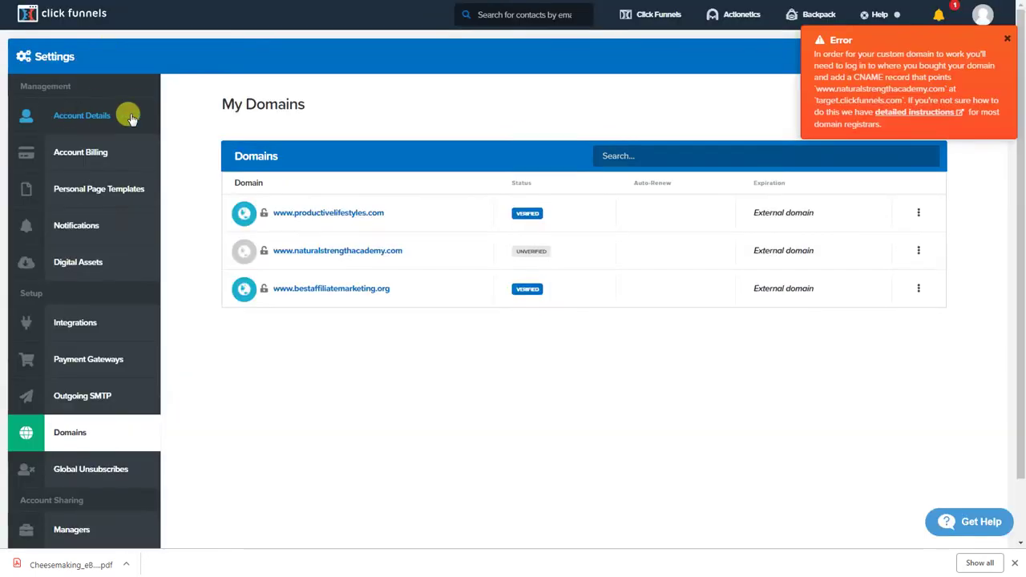
click(69, 16)
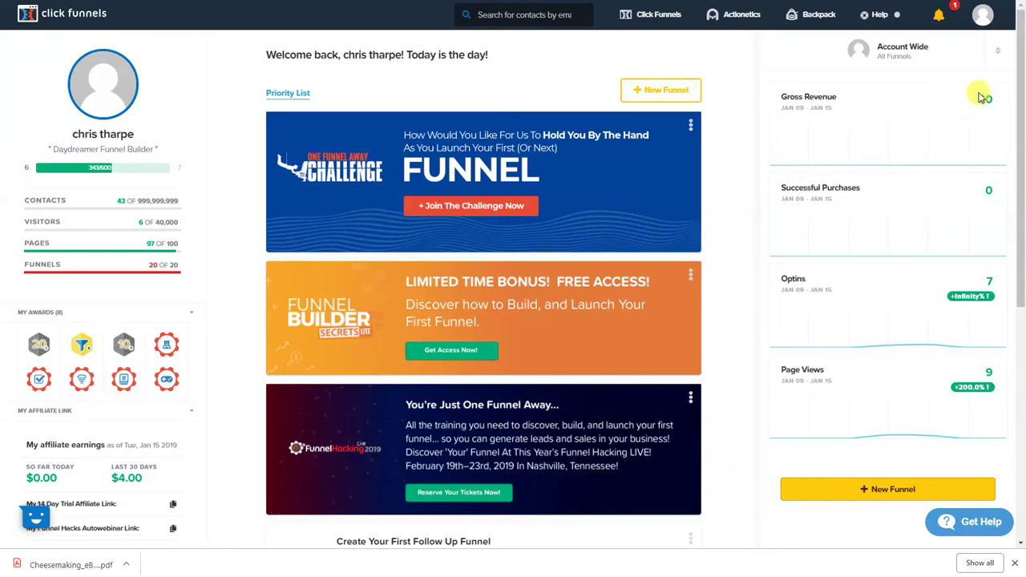
click(983, 15)
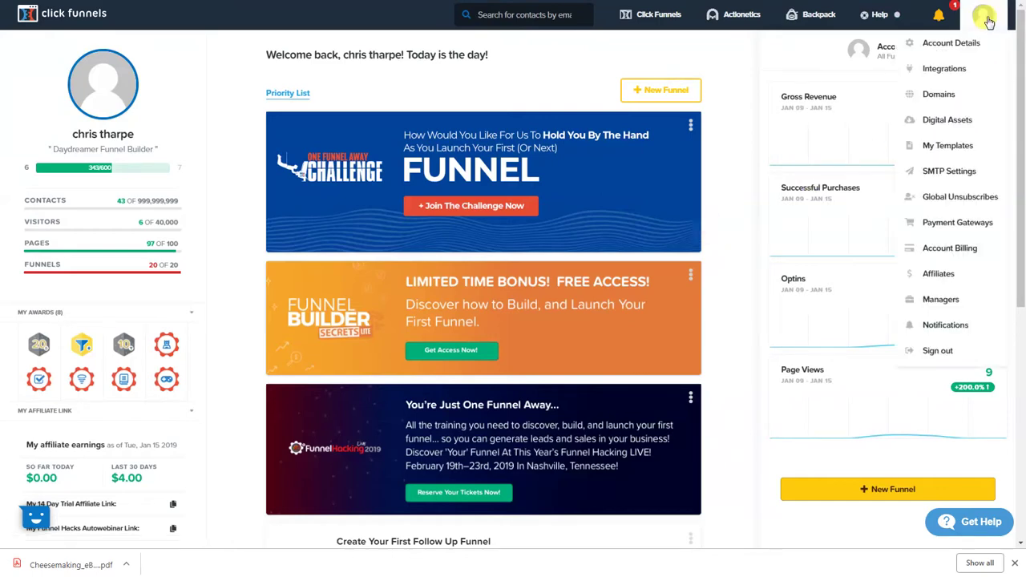
click(938, 94)
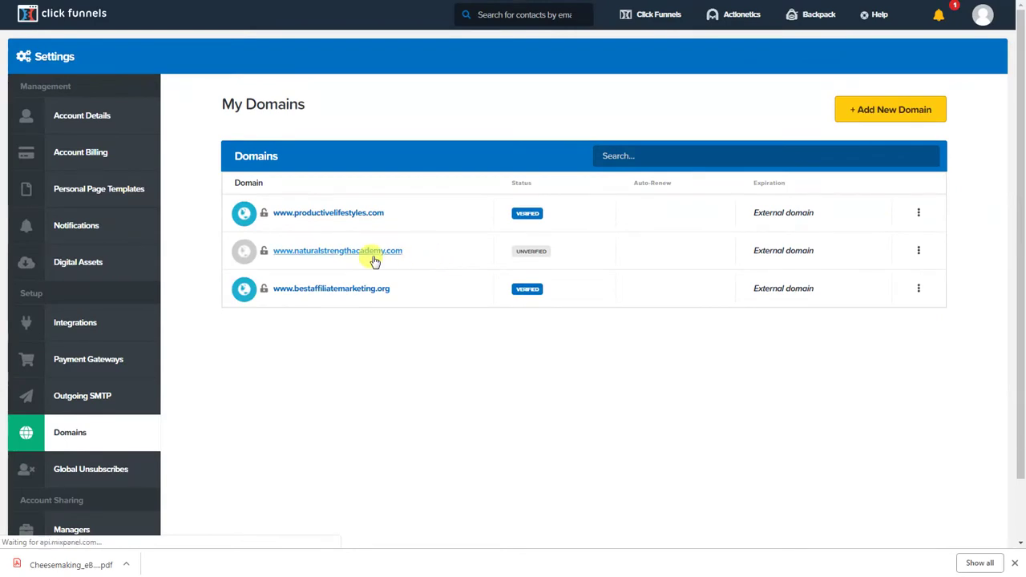
click(375, 260)
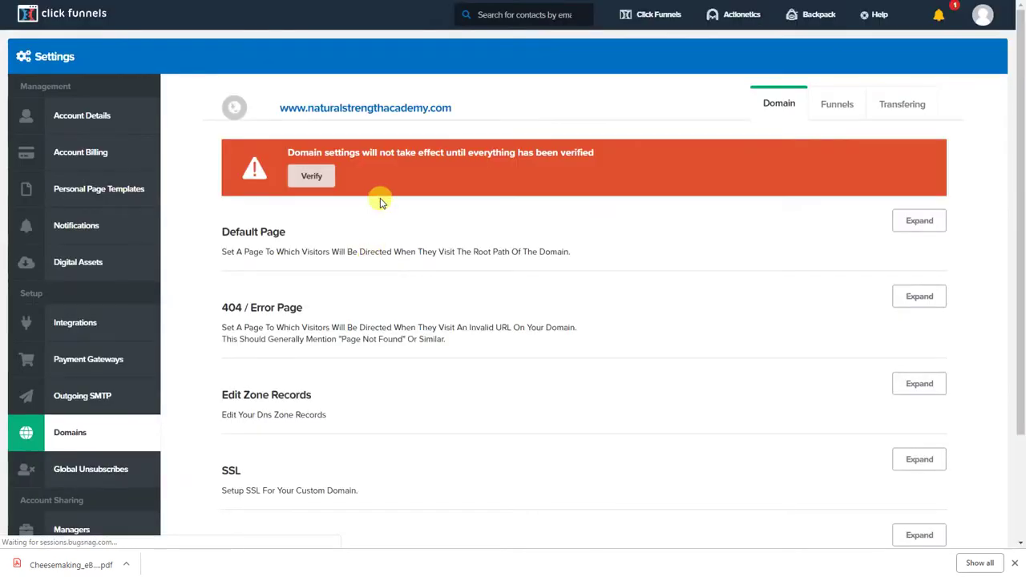
click(312, 177)
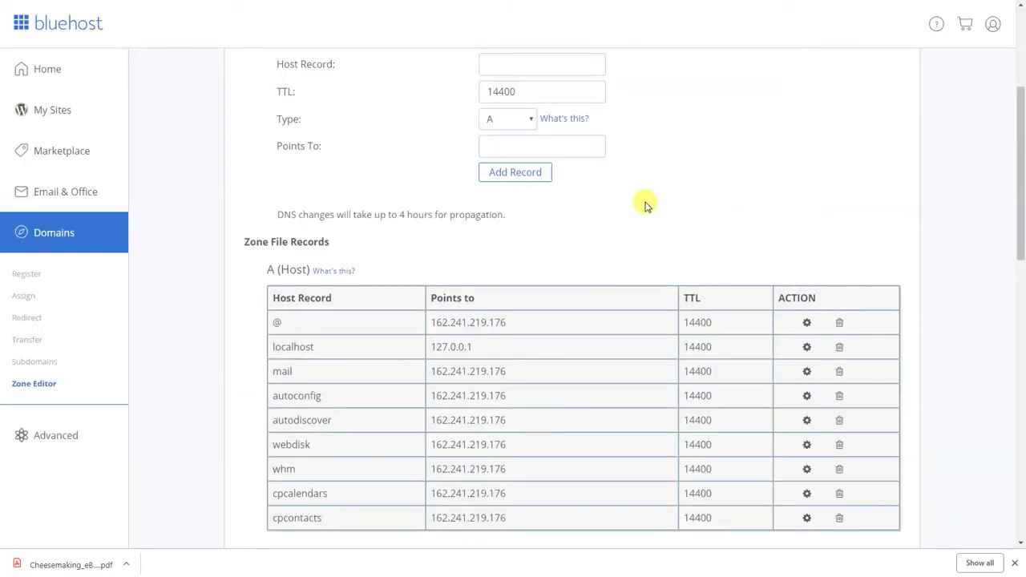
In Bluehost, reopen the Zone Editor for naturalstrengthacademy.com and recheck where its www CNAME record points
scroll(646, 206, up, 3)
scroll(646, 206, down, 15)
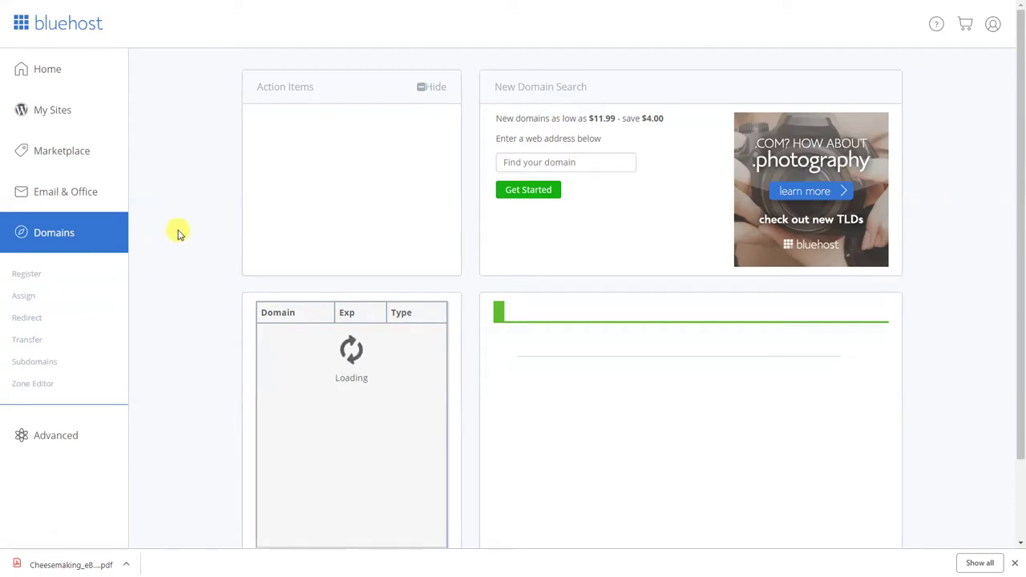
click(40, 389)
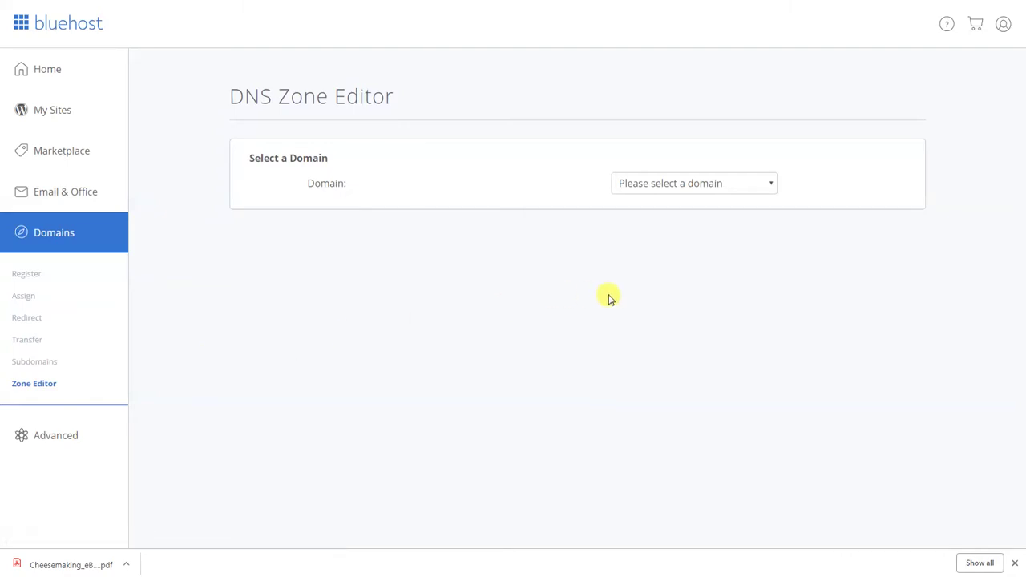
click(741, 185)
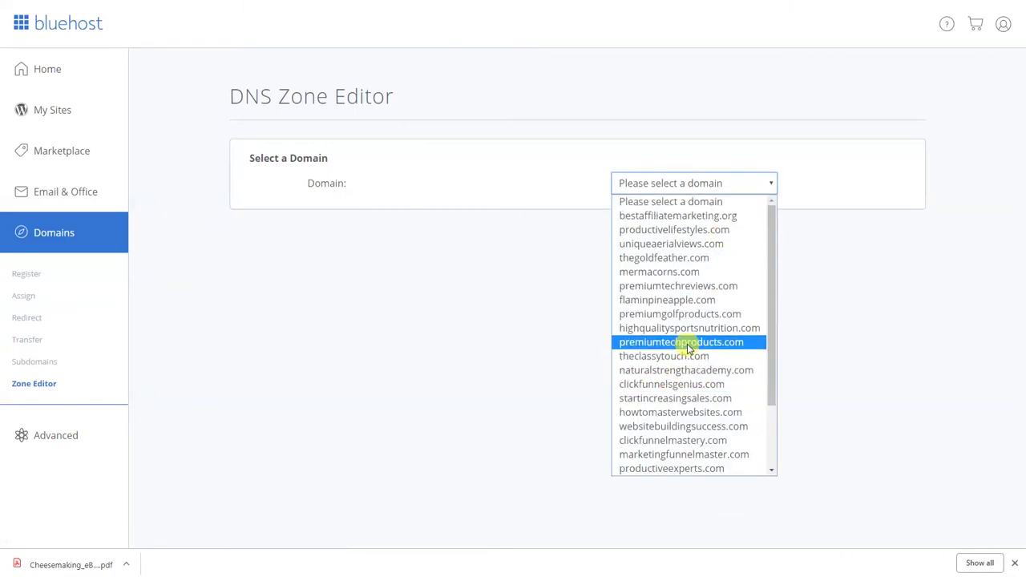
click(693, 371)
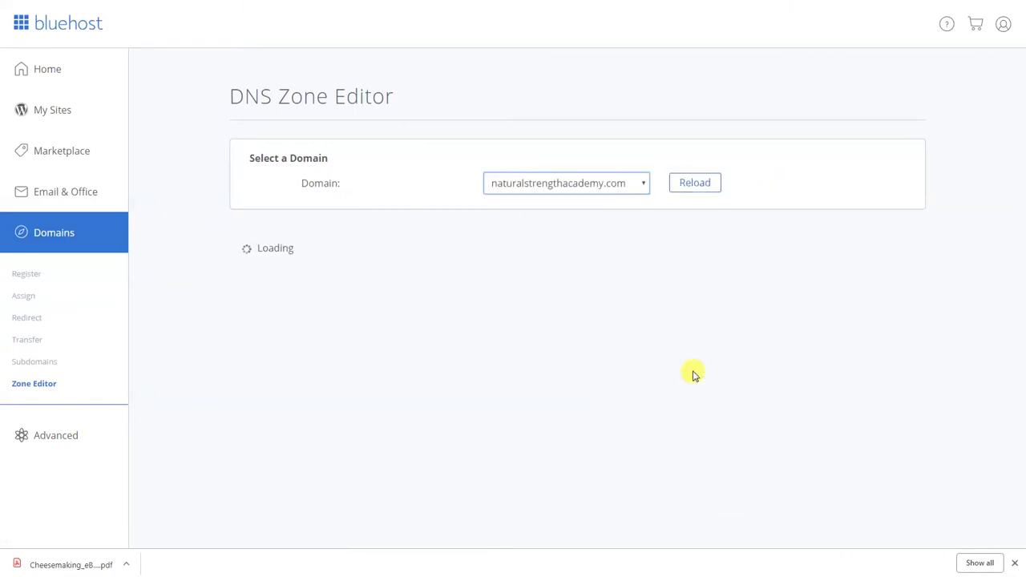
scroll(336, 345, down, 8)
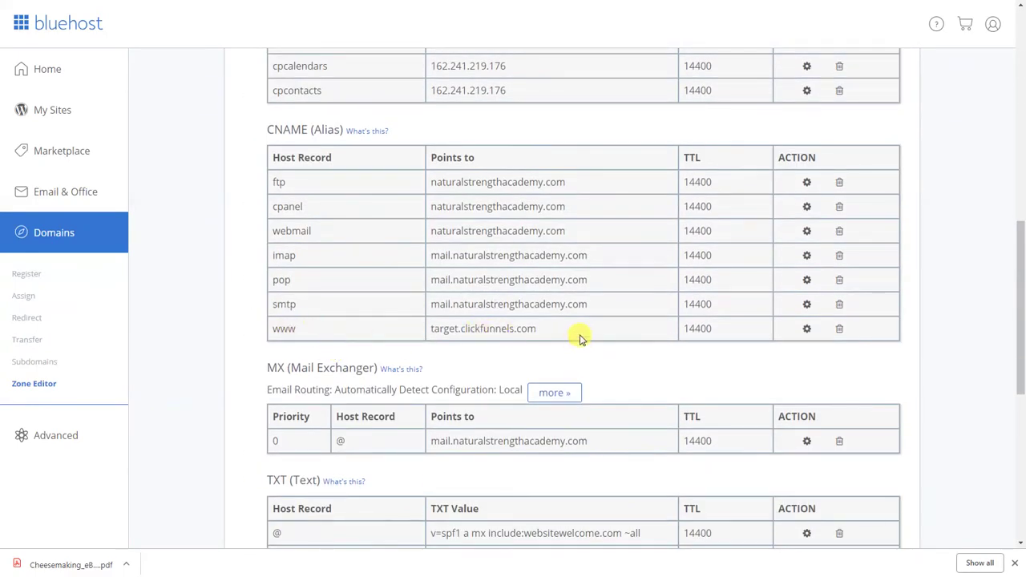
scroll(581, 337, up, 5)
scroll(581, 337, up, 3)
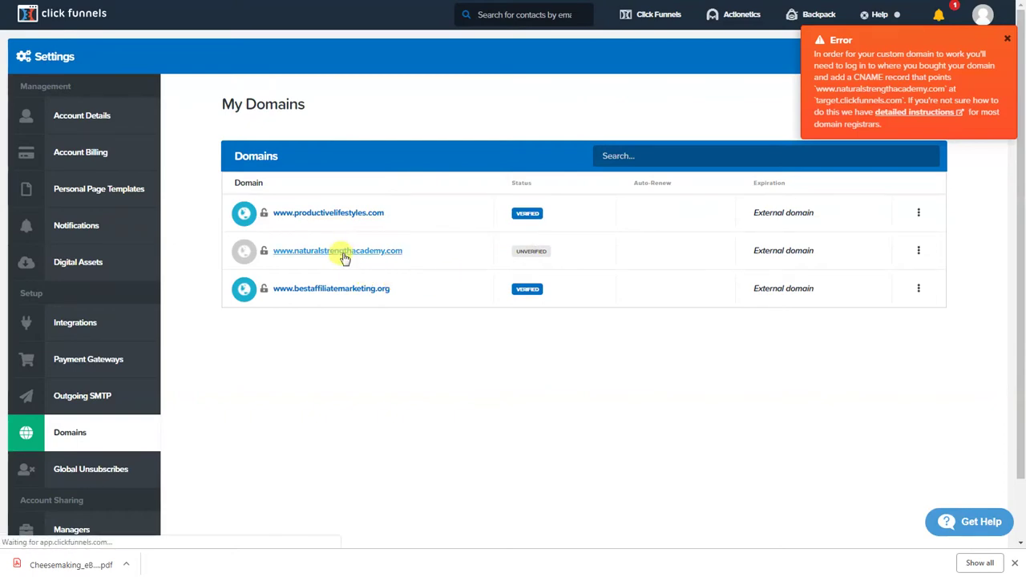
click(343, 255)
click(309, 178)
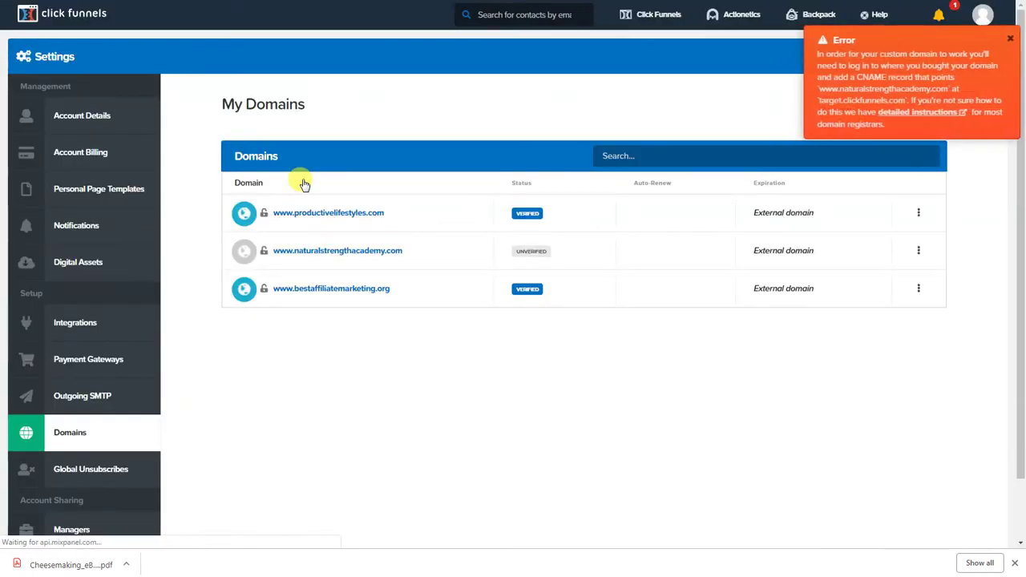
click(1009, 42)
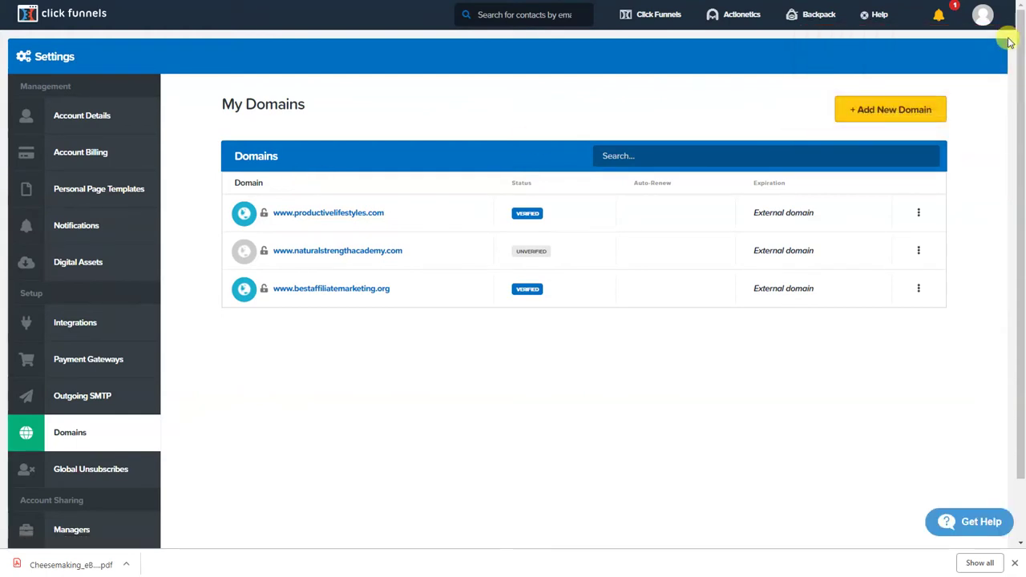
mouse_move(983, 16)
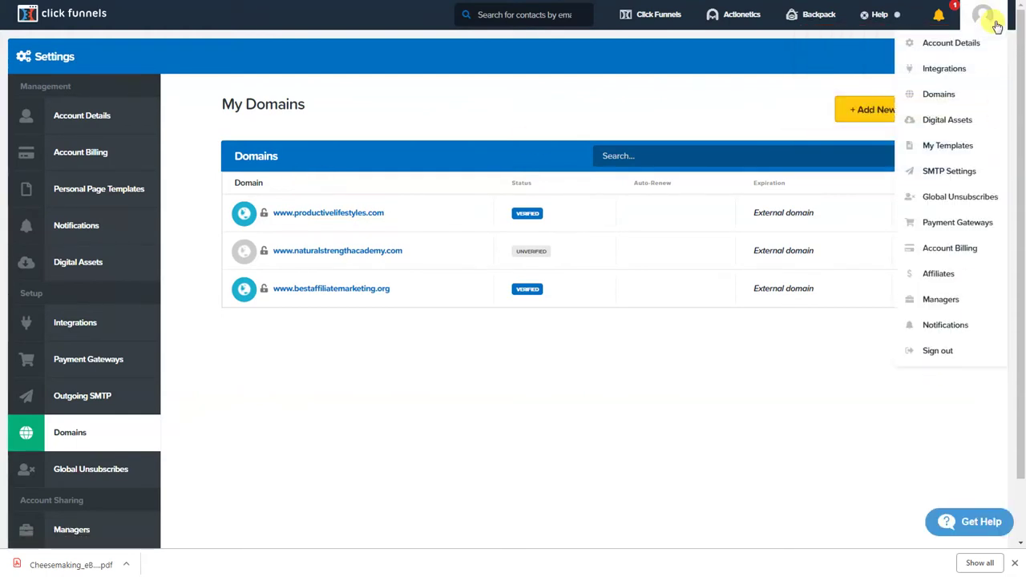
Sign out of the ClickFunnels account and log back in with the saved credentials
click(934, 353)
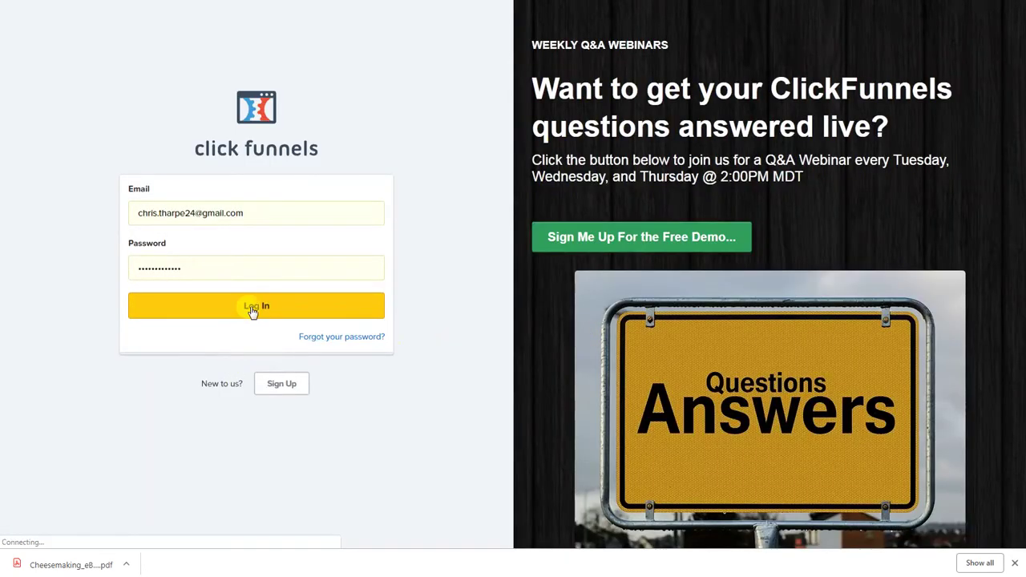
click(257, 312)
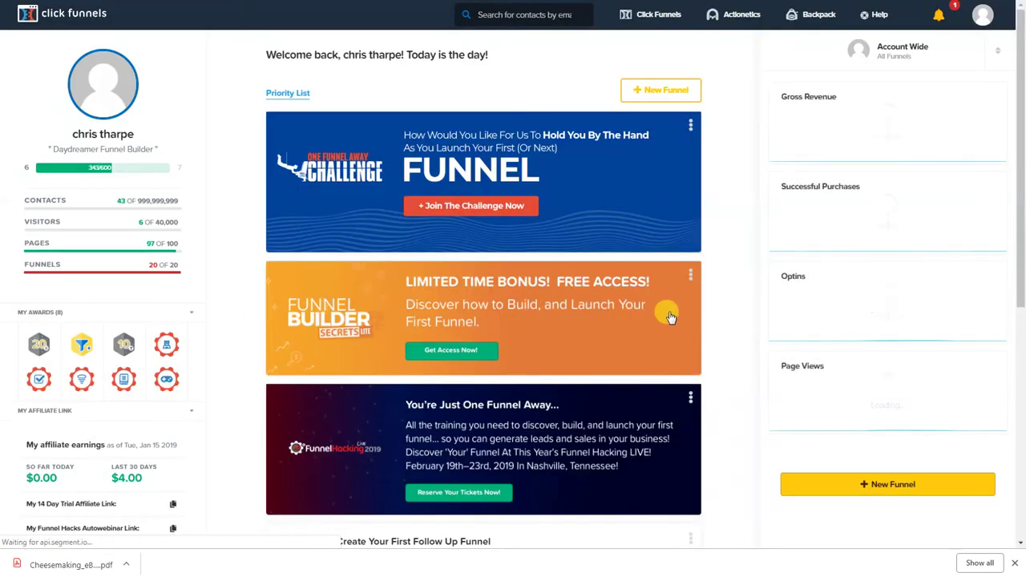
mouse_move(961, 23)
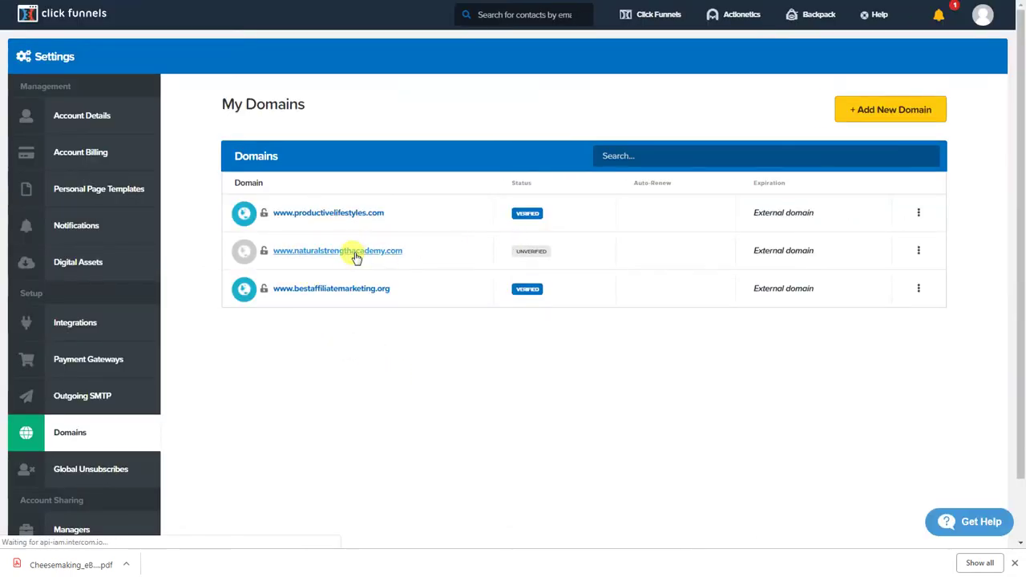
click(355, 252)
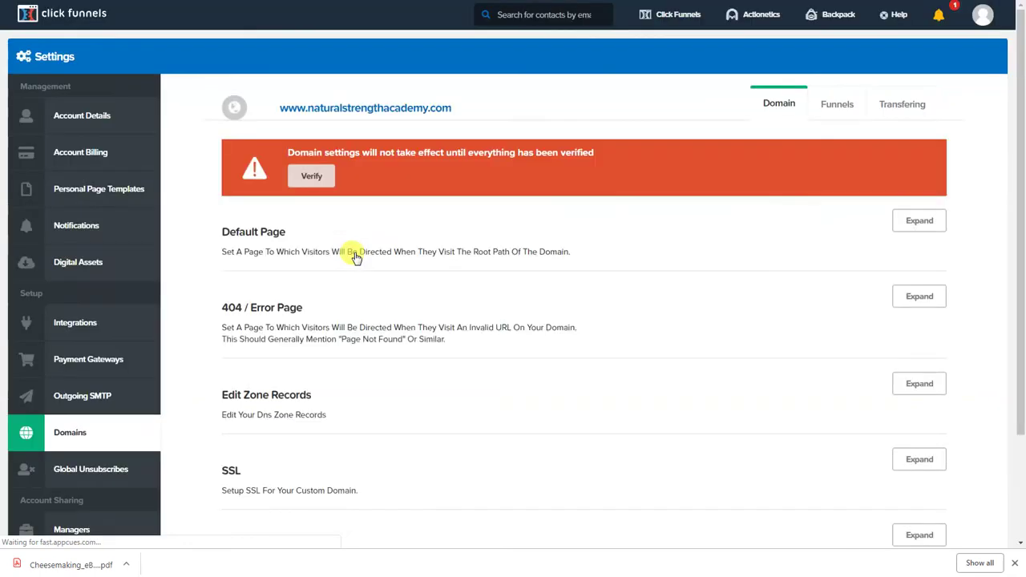
click(329, 177)
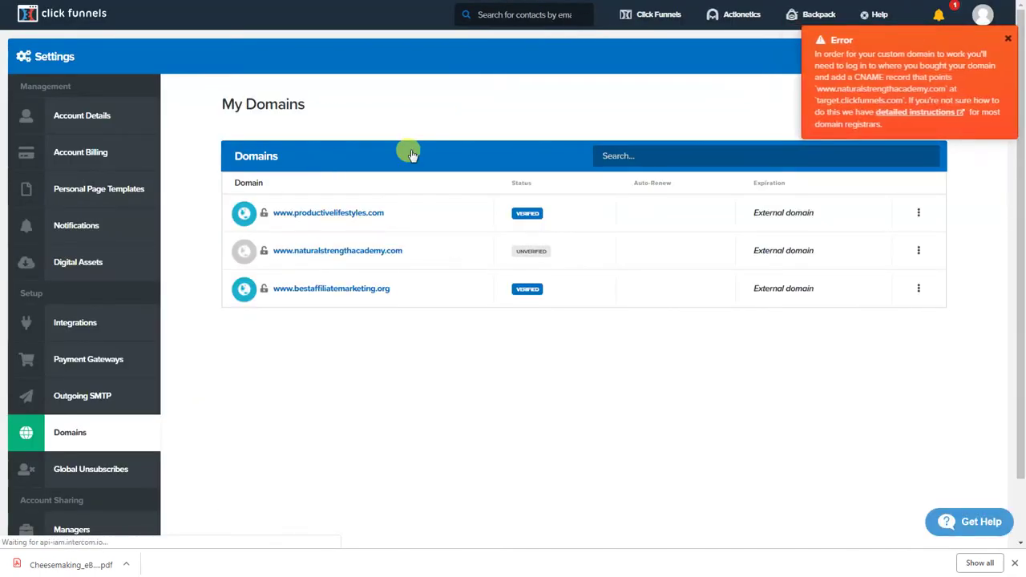
click(1007, 39)
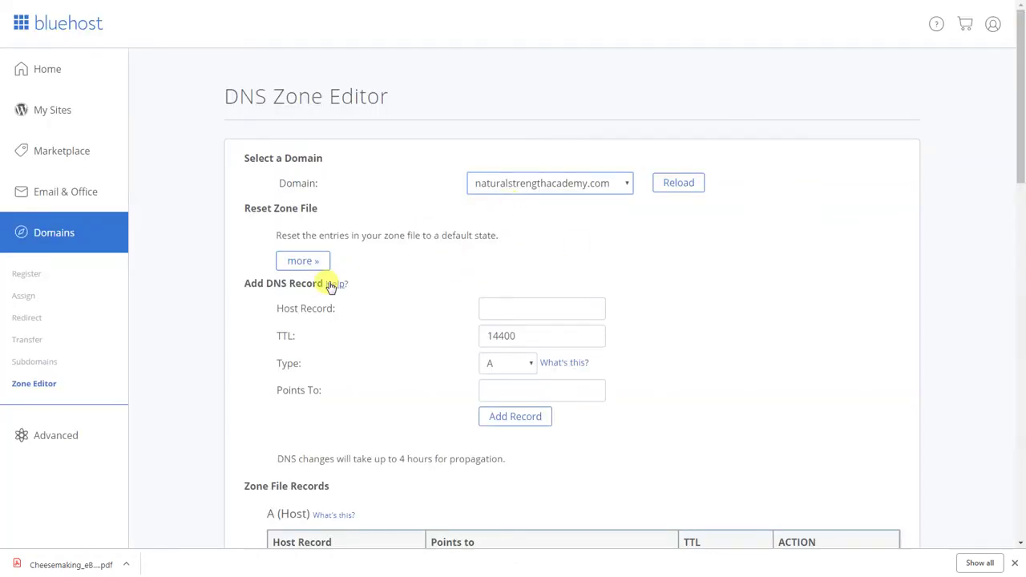
Switch to the Bluehost Zone Editor and examine all zone file records of naturalstrengthacademy.com, including the www CNAME record
scroll(327, 284, down, 7)
scroll(335, 287, down, 5)
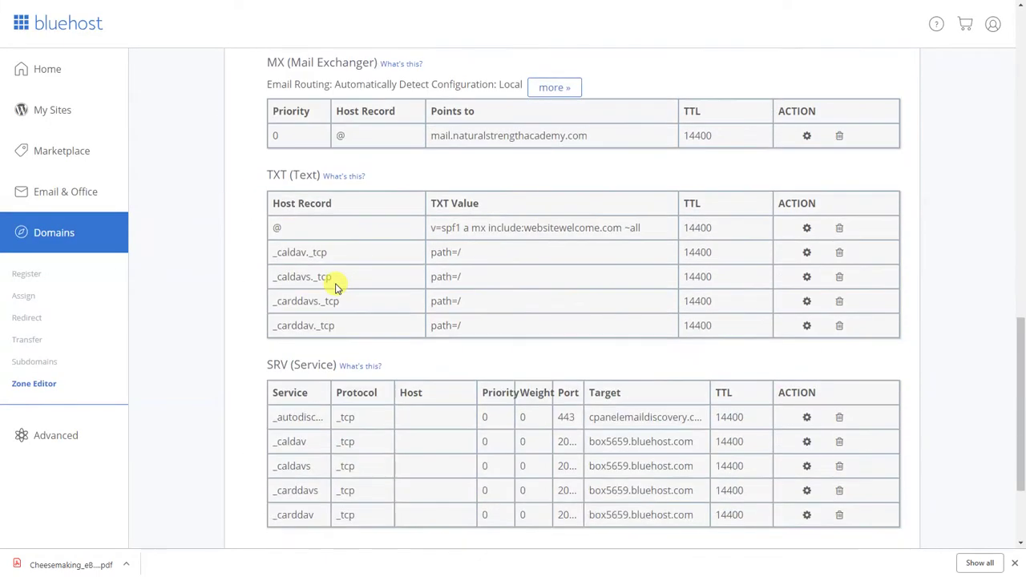
scroll(335, 287, down, 2)
scroll(335, 287, up, 13)
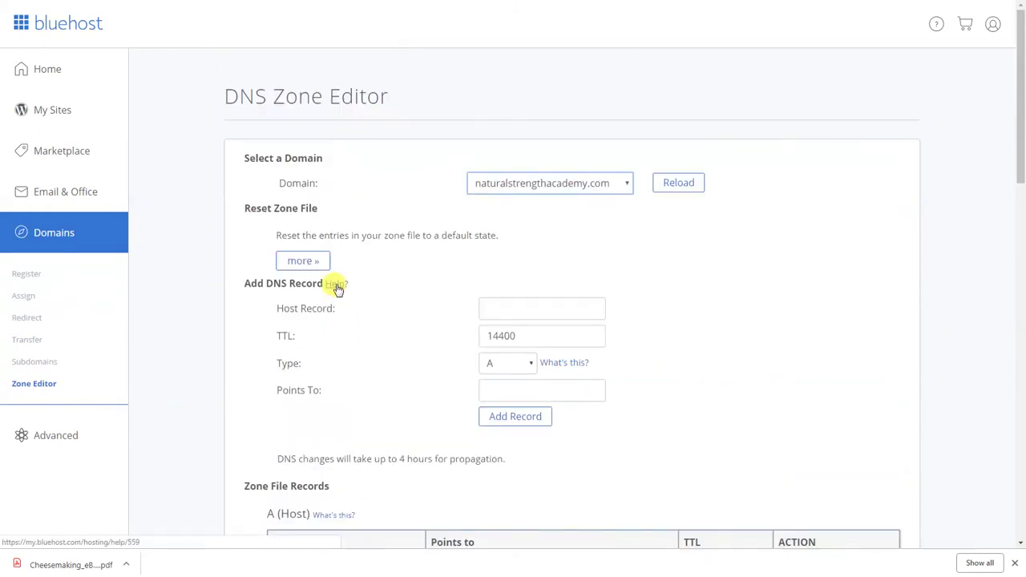
scroll(212, 327, down, 5)
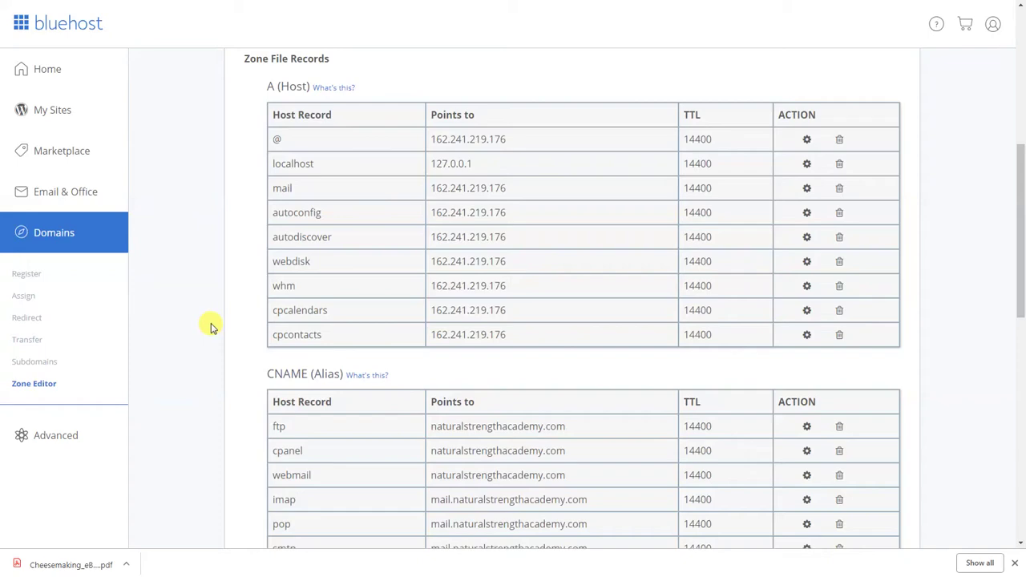
scroll(212, 327, down, 5)
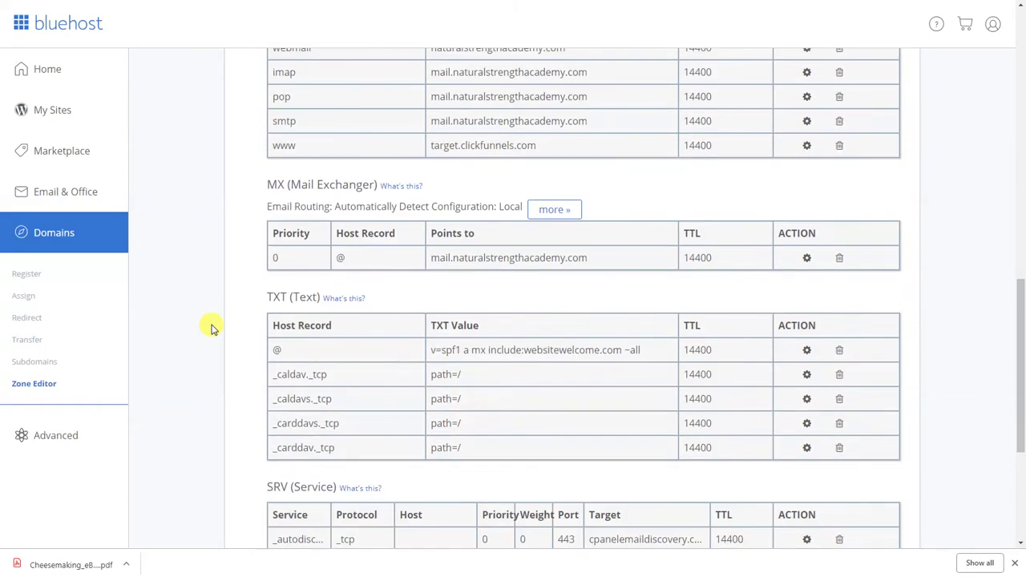
scroll(211, 327, down, 4)
scroll(212, 327, up, 14)
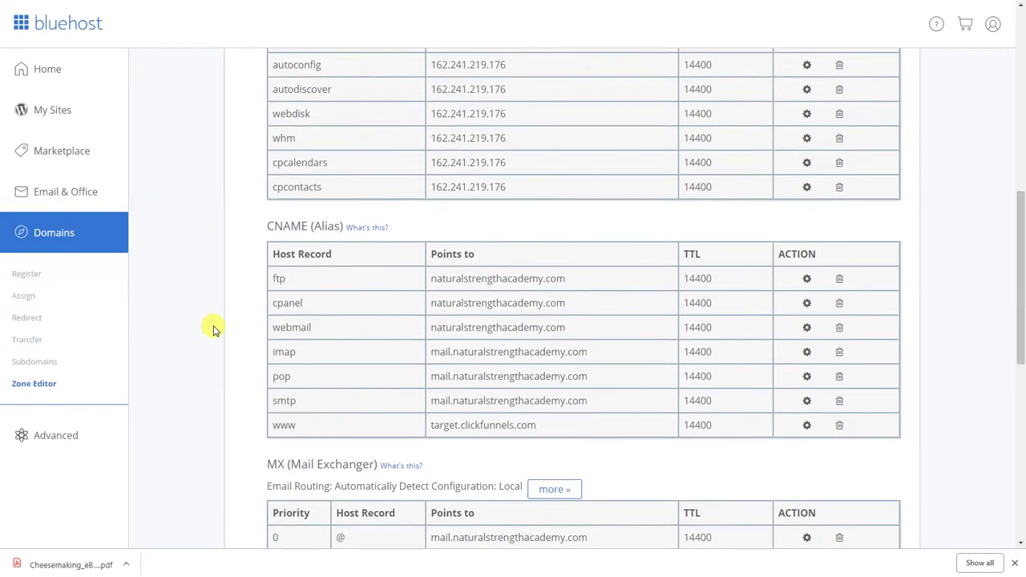
Return to the Bluehost home page, log out of the account, and log back in
click(64, 73)
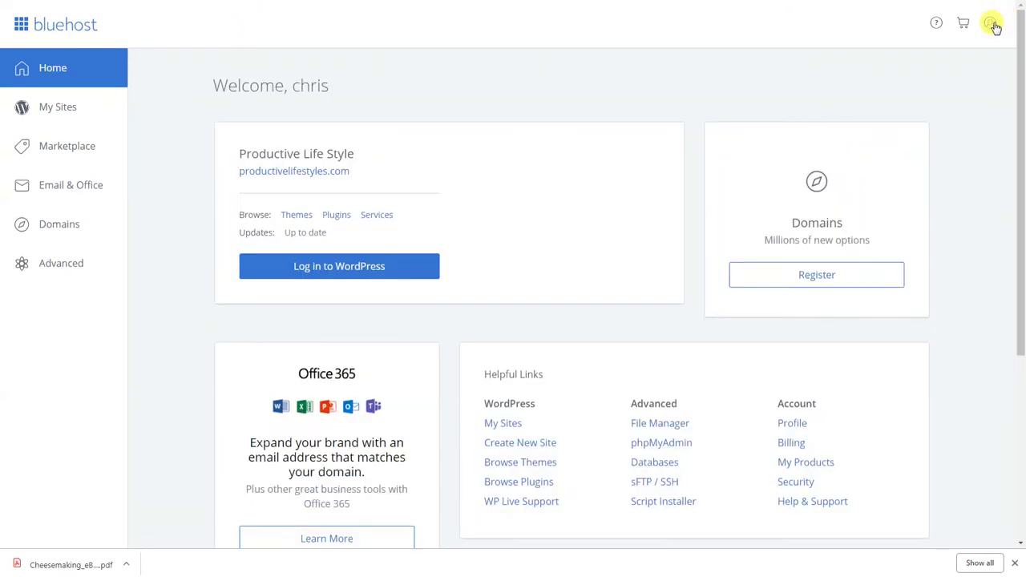
click(991, 22)
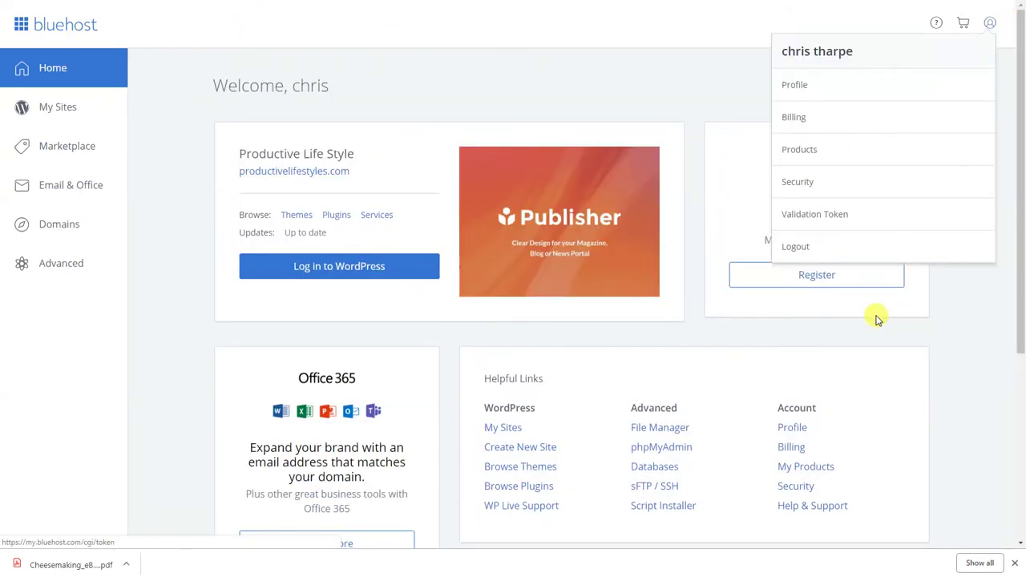
click(809, 245)
click(529, 426)
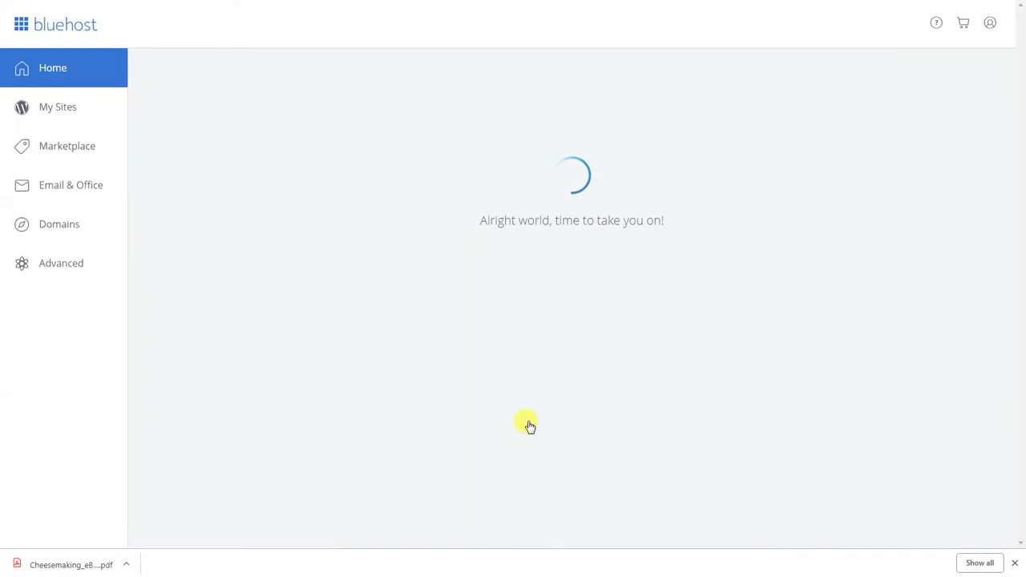
Reopen the DNS Zone Editor for naturalstrengthacademy.com and recheck its CNAME, MX, TXT and SRV records
click(54, 225)
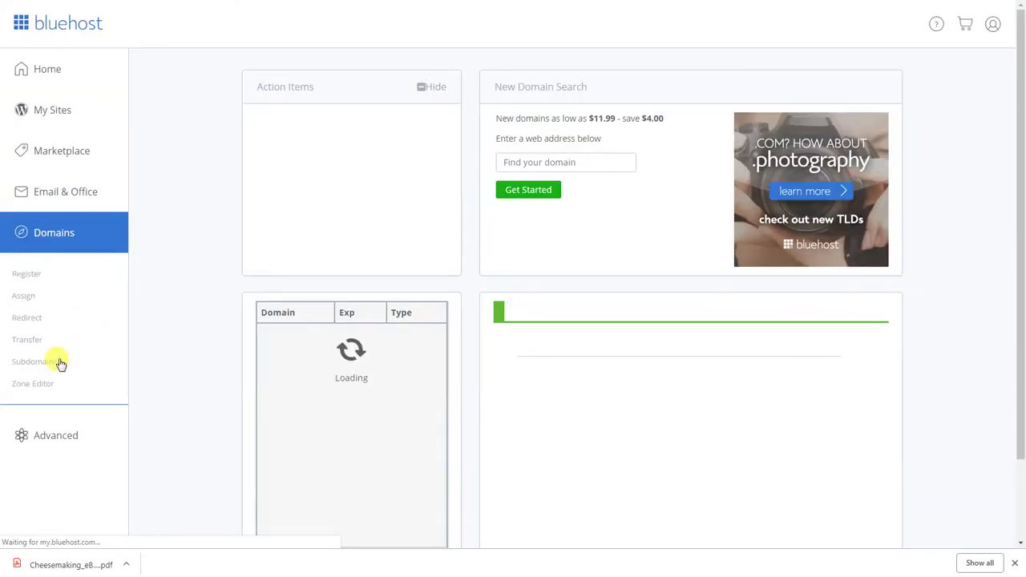
click(41, 387)
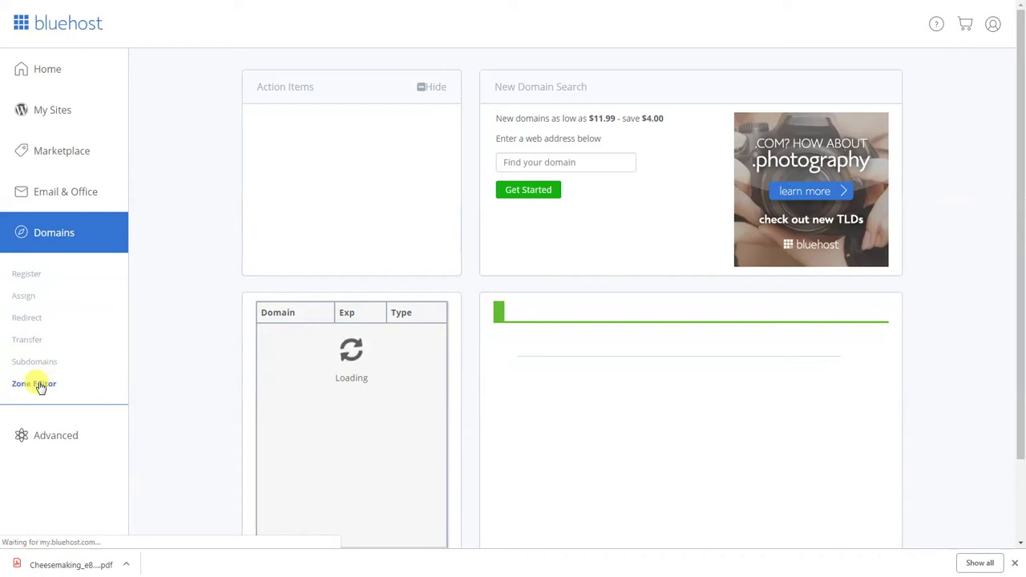
click(683, 182)
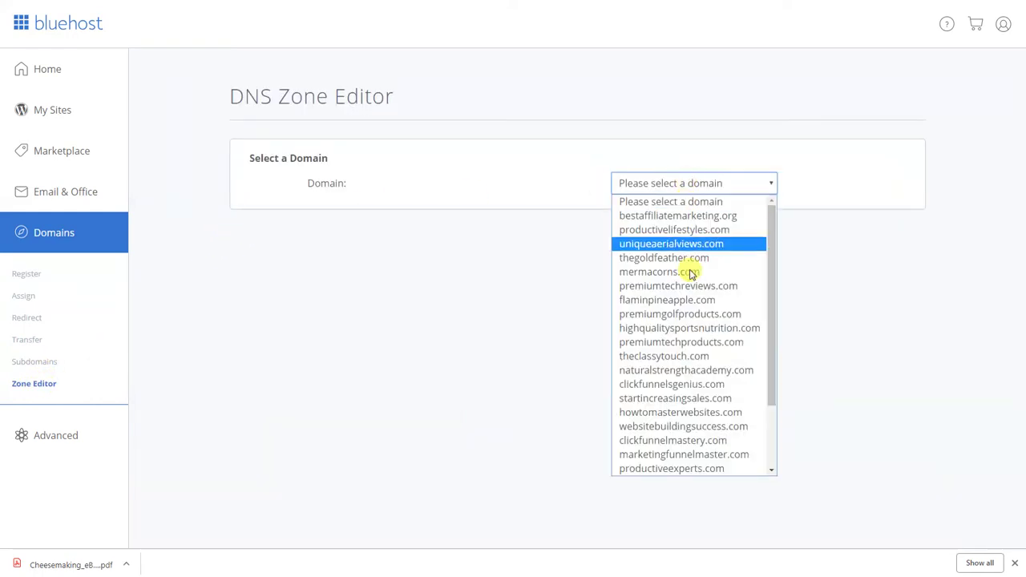
click(685, 370)
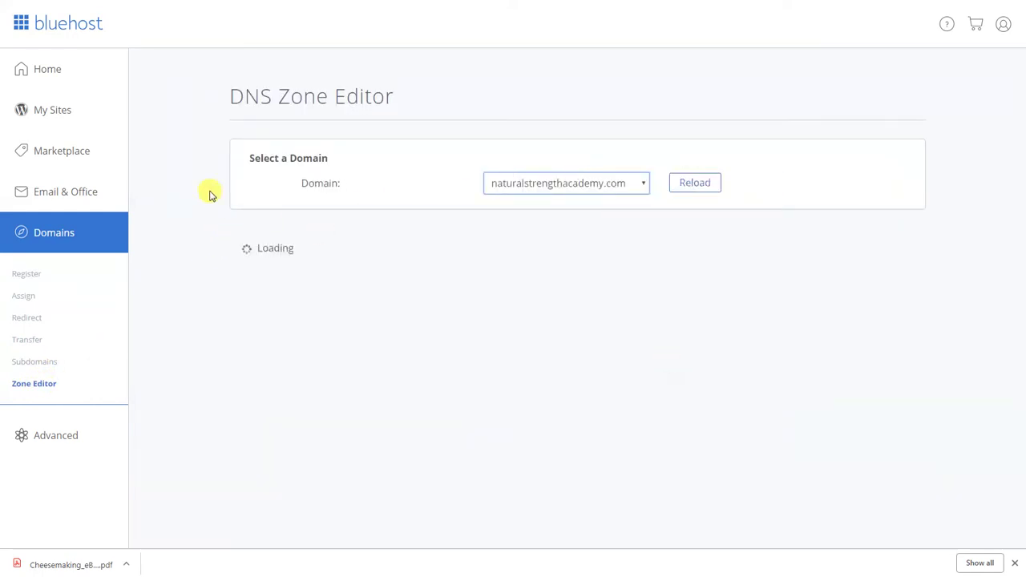
scroll(210, 194, down, 5)
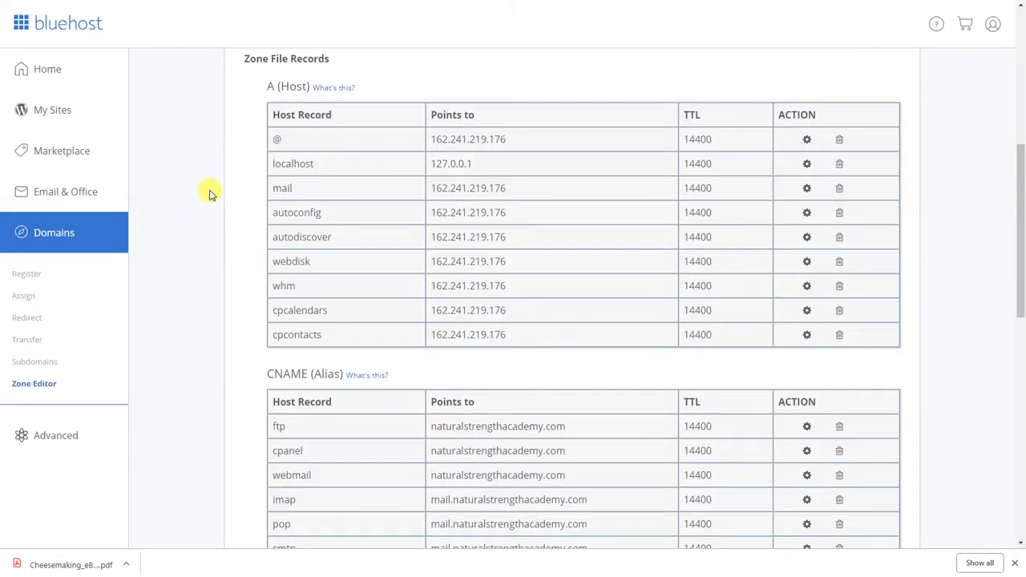
scroll(210, 194, down, 3)
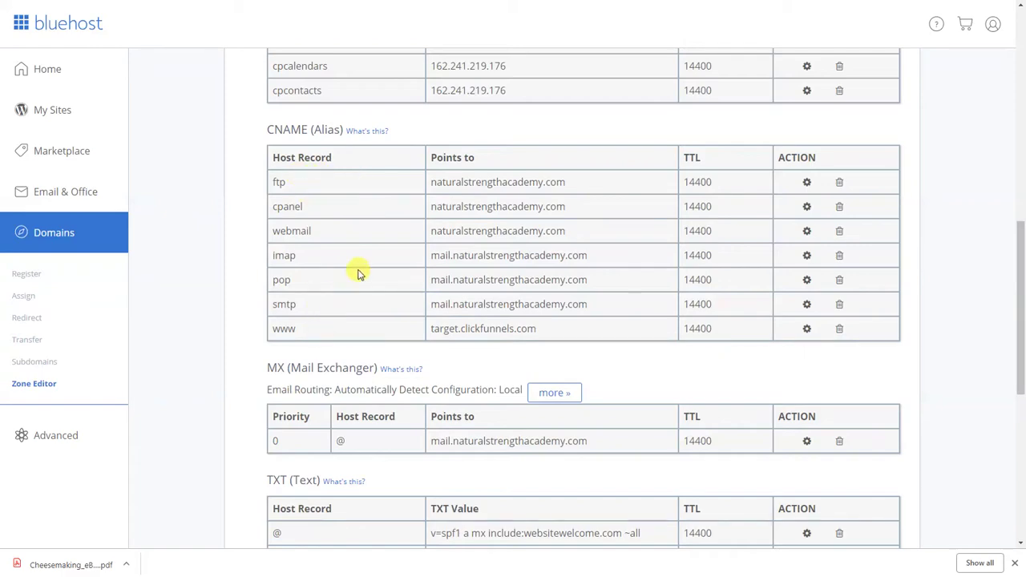
scroll(357, 275, down, 4)
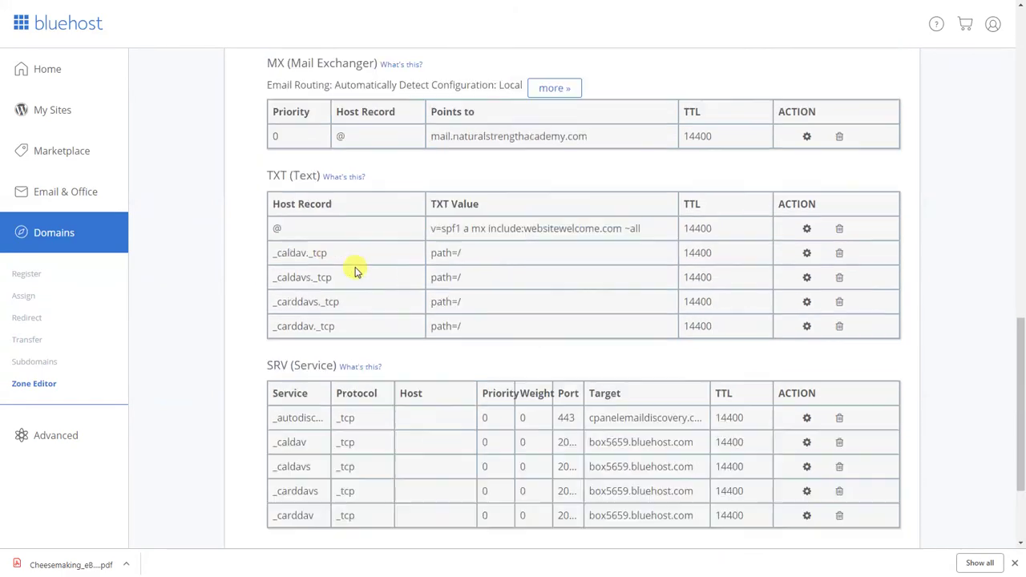
scroll(355, 270, up, 10)
Load the DNS zone of bestaffiliatemarketing.org and check where its www CNAME record points for comparison
click(568, 184)
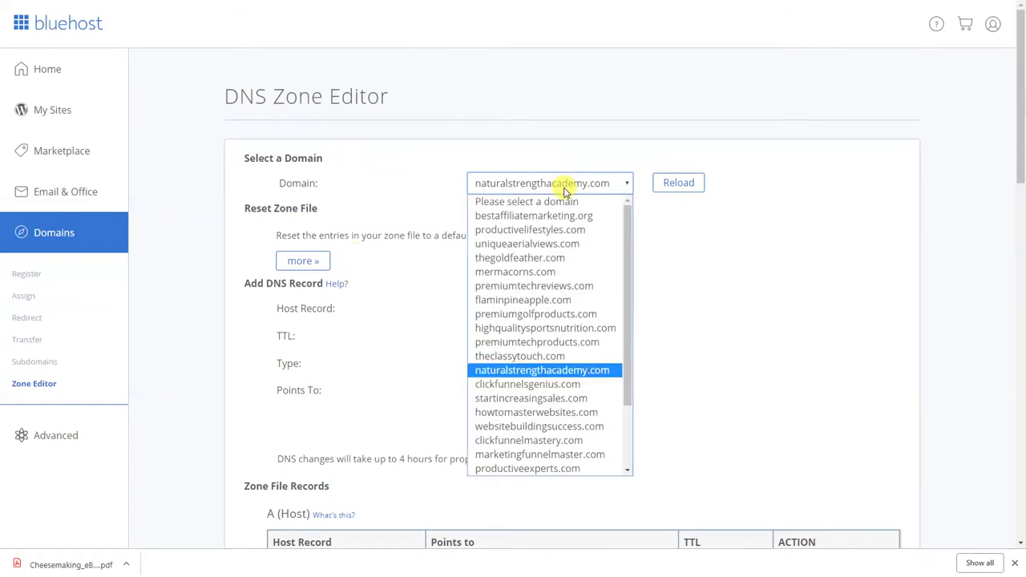
click(556, 223)
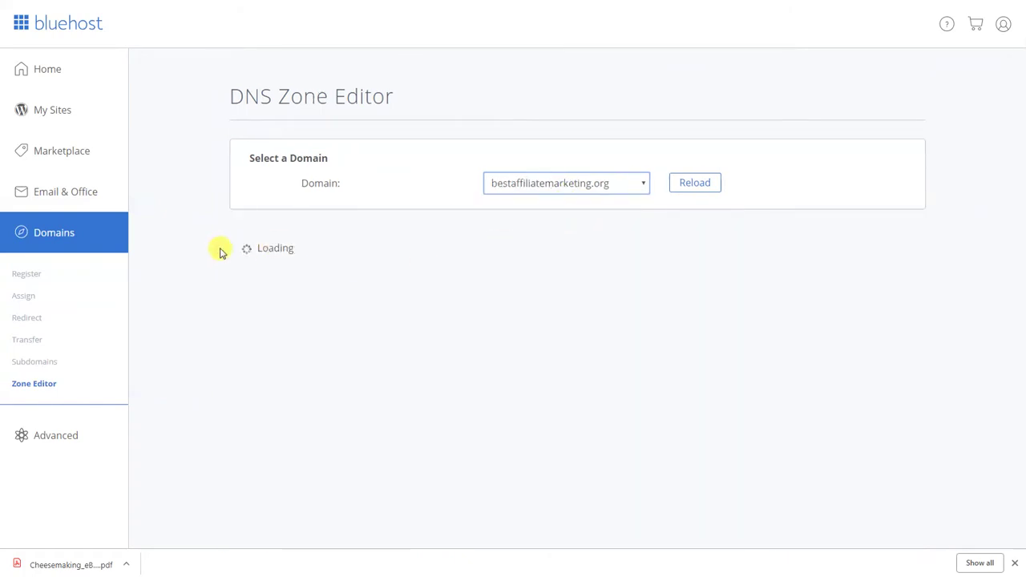
scroll(205, 266, down, 2)
scroll(205, 265, down, 6)
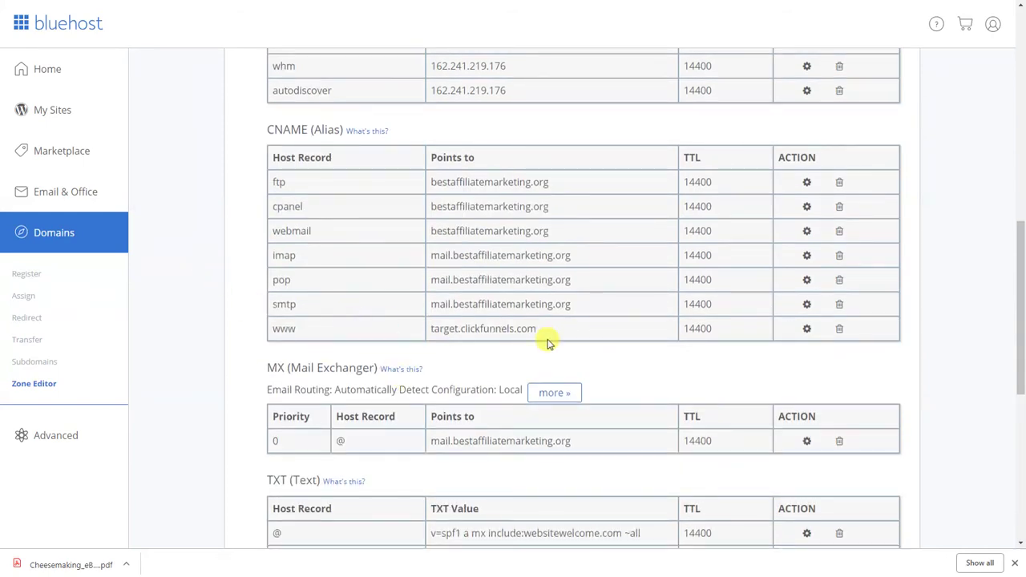
scroll(548, 344, up, 8)
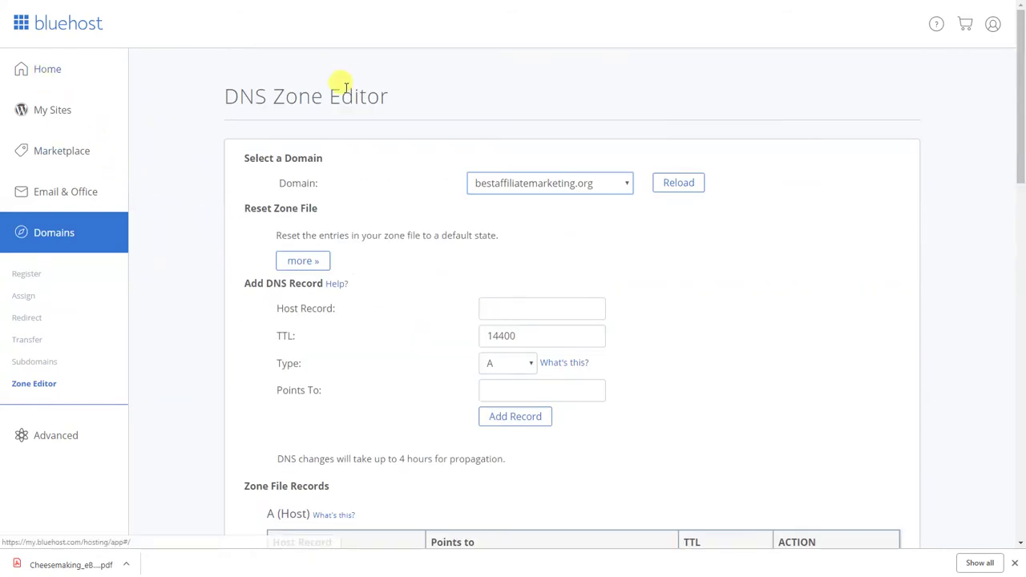
key(ctrl+Tab)
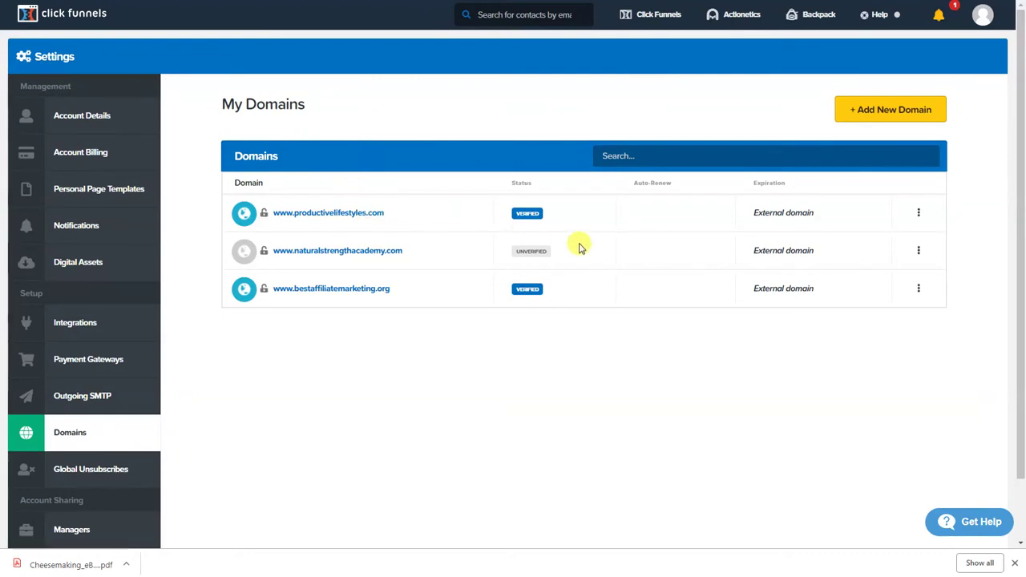
mouse_move(537, 254)
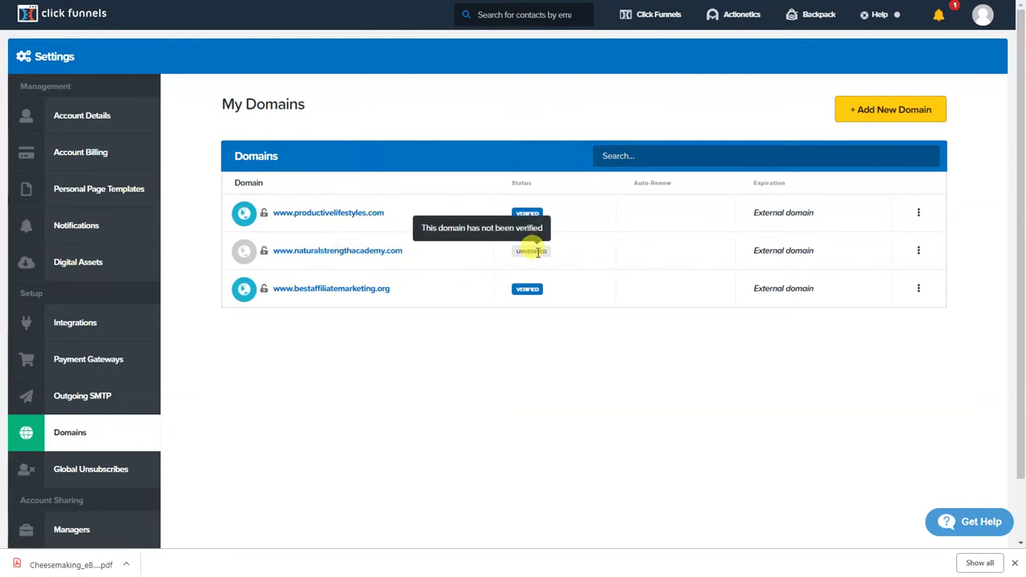
click(919, 251)
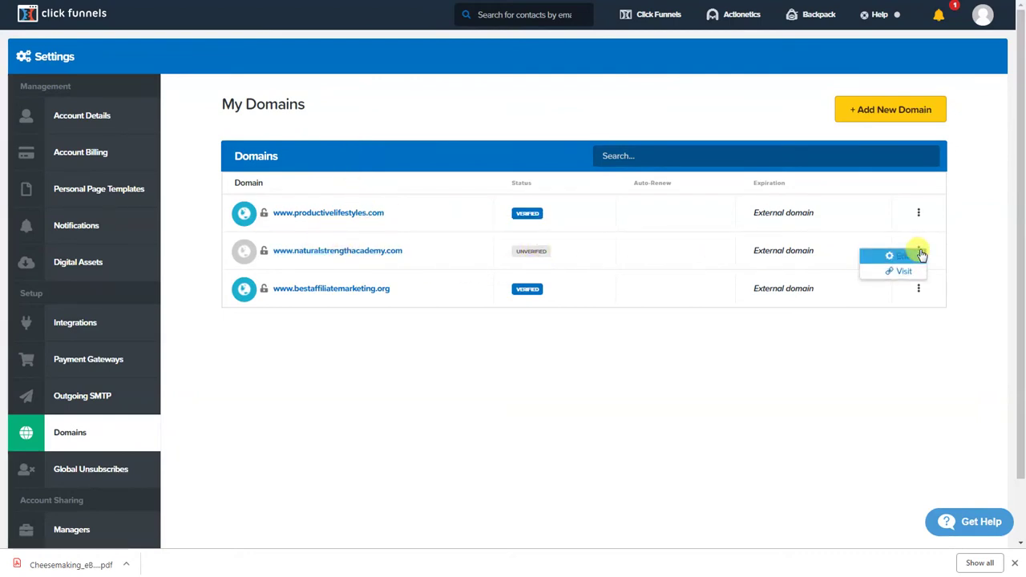
click(918, 253)
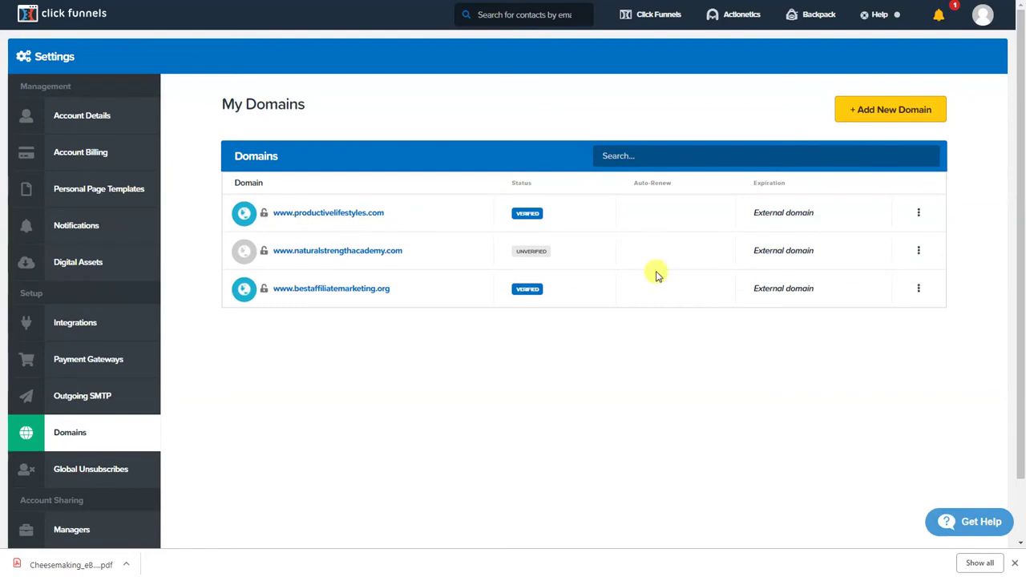
click(305, 257)
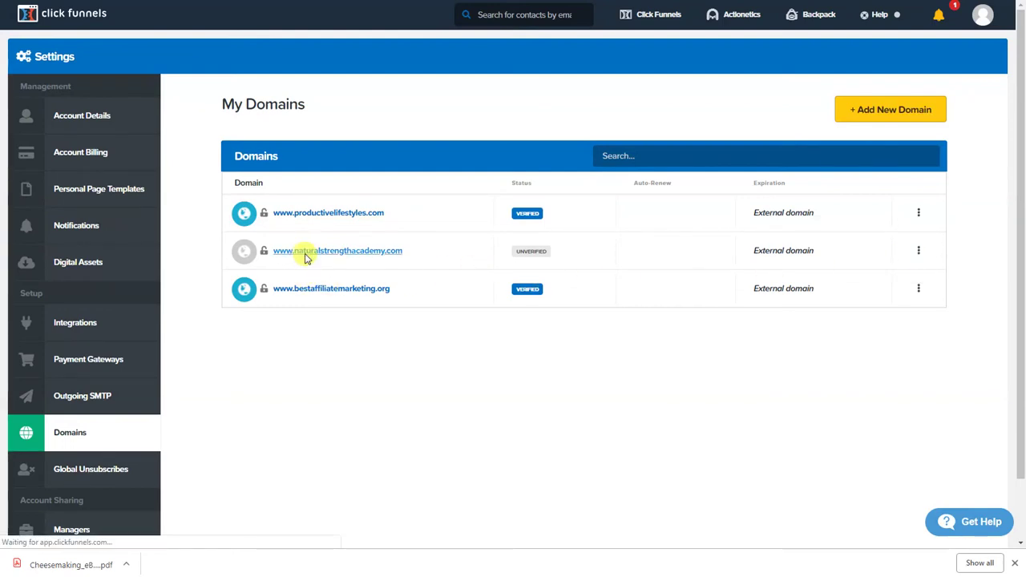
scroll(305, 257, down, 3)
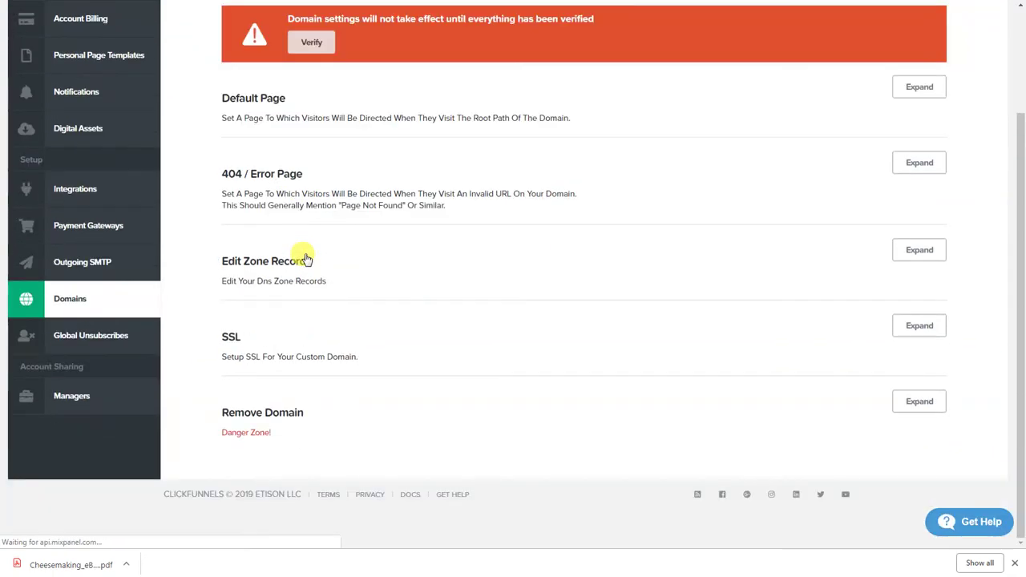
click(918, 253)
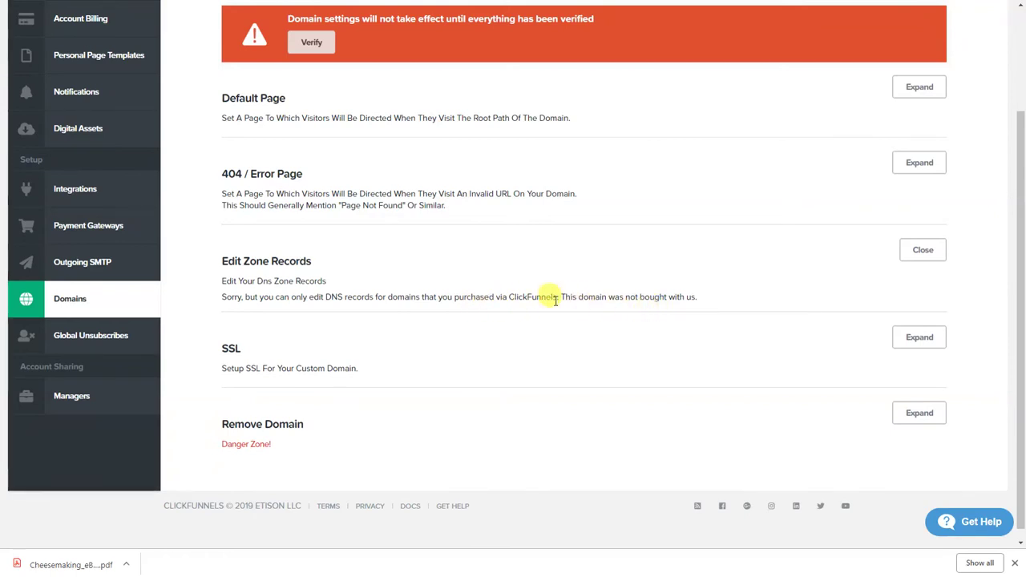
scroll(352, 288, up, 3)
click(304, 177)
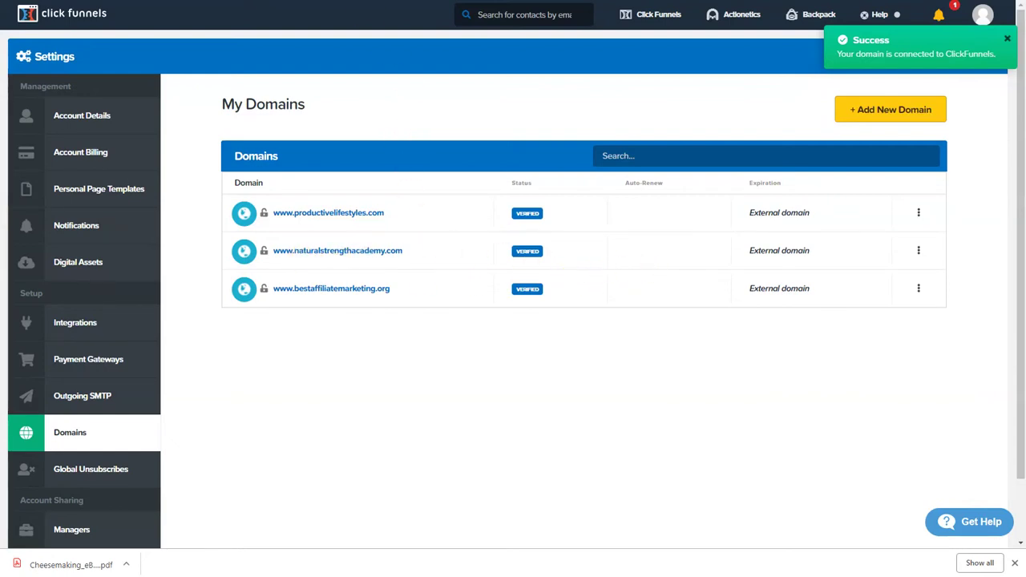
Open a new browser tab and start entering a web address that begins with "n"
key(ctrl+t)
click(452, 89)
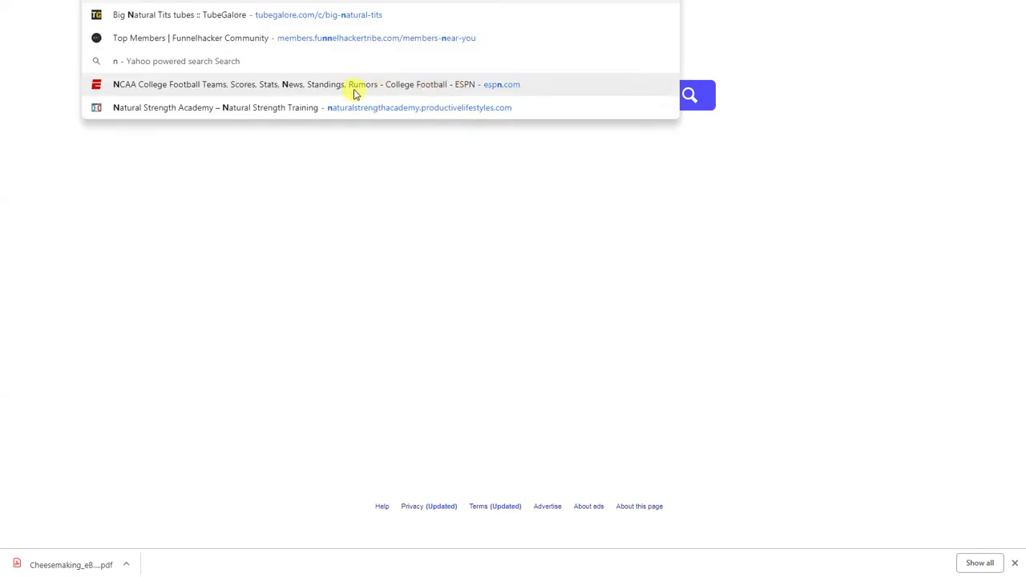